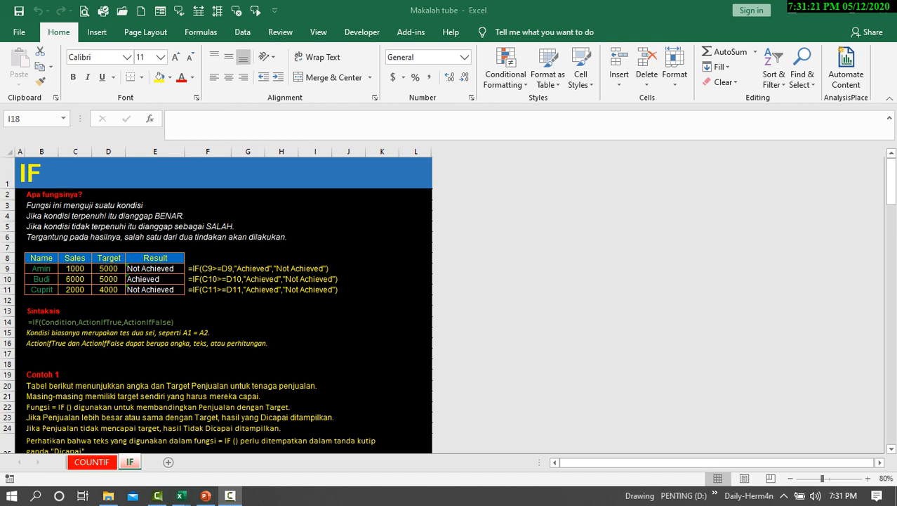
# Open the IF formula in cell E9 for editing and examine where each of its arguments sits.
pyautogui.hotkey('alt', 'Tab')
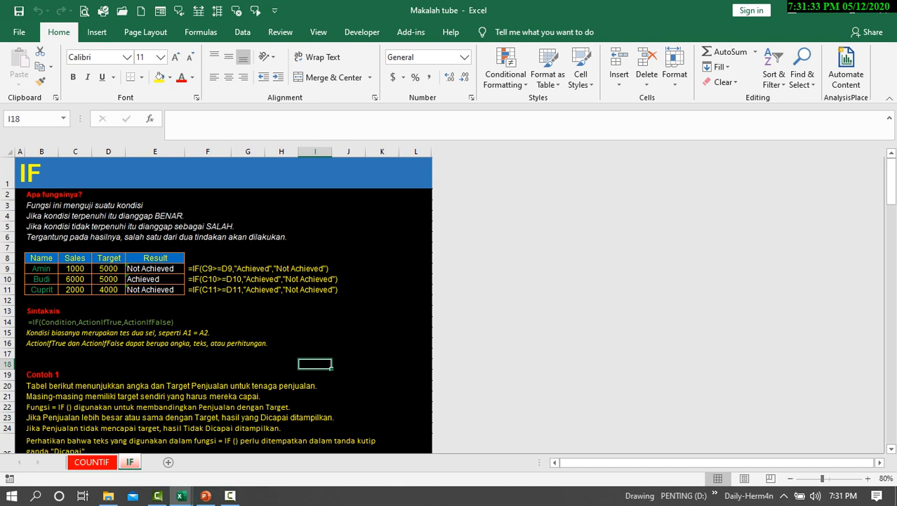
pyautogui.click(110, 268)
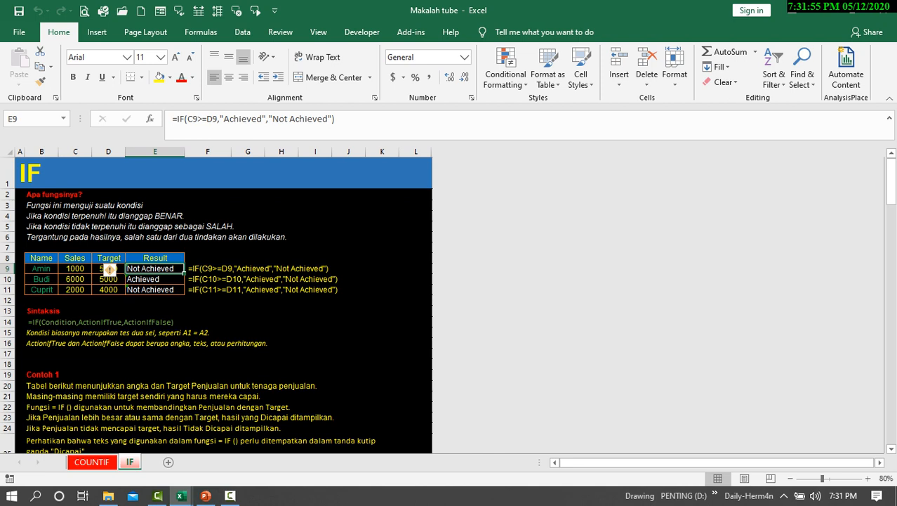
pyautogui.press('F2')
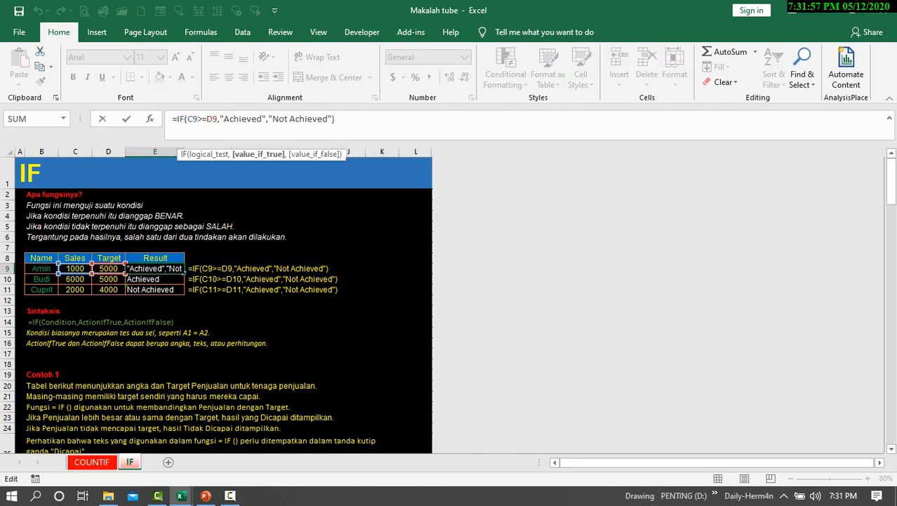
pyautogui.click(272, 119)
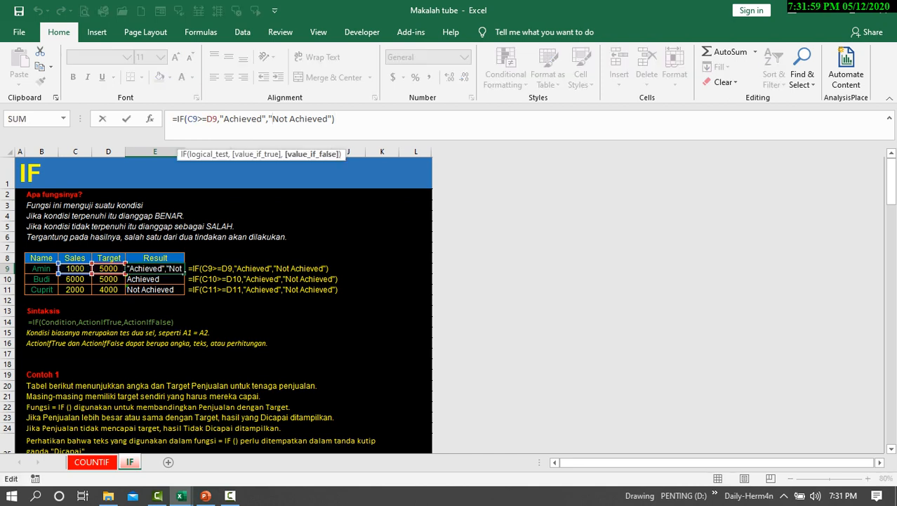
pyautogui.click(335, 119)
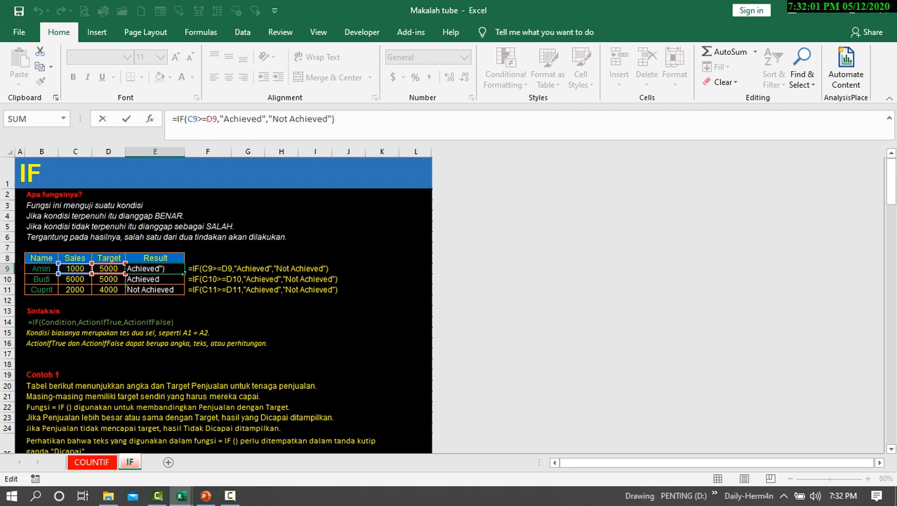
pyautogui.click(185, 119)
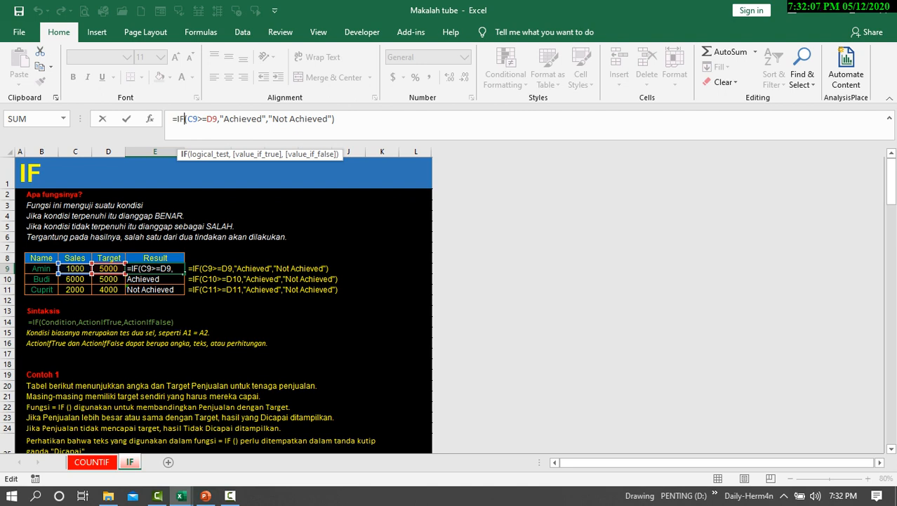
pyautogui.click(188, 119)
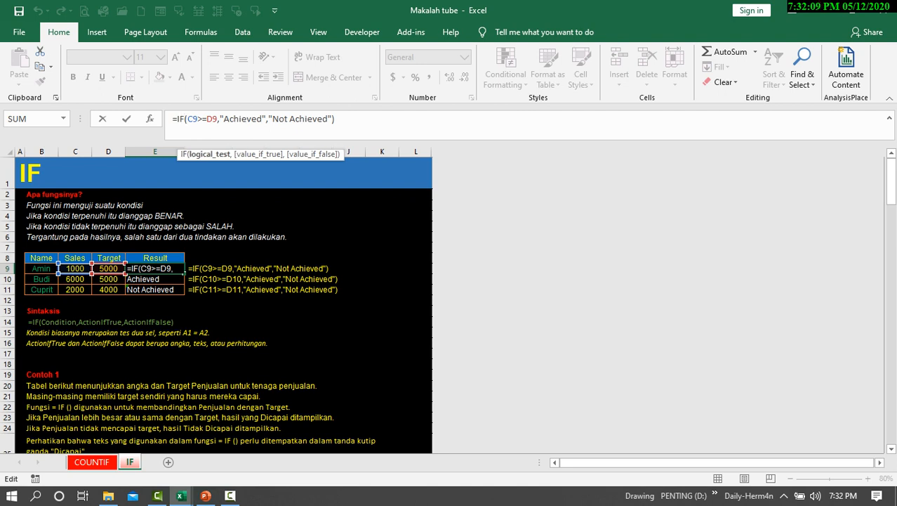
# Highlight the logical_test, value_if_true and value_if_false arguments of the E9 formula in turn, and close the formula without changing it.
pyautogui.click(209, 154)
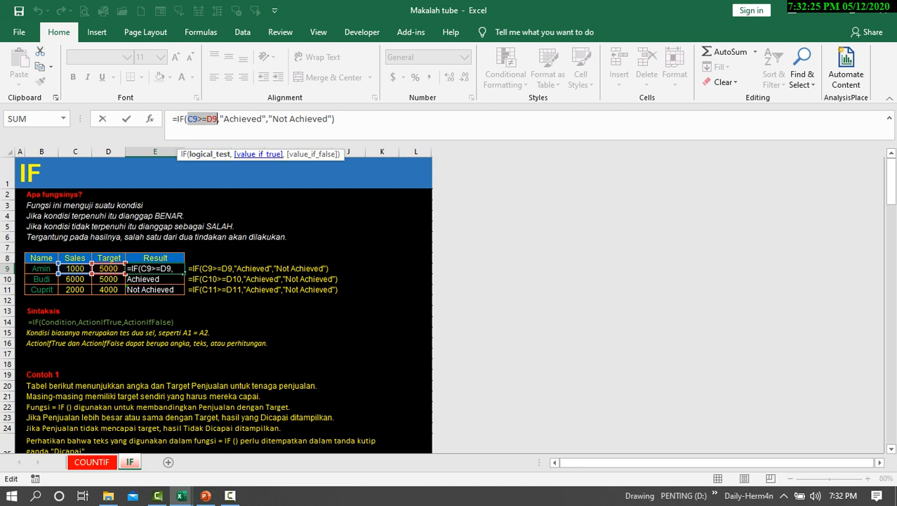
pyautogui.click(258, 154)
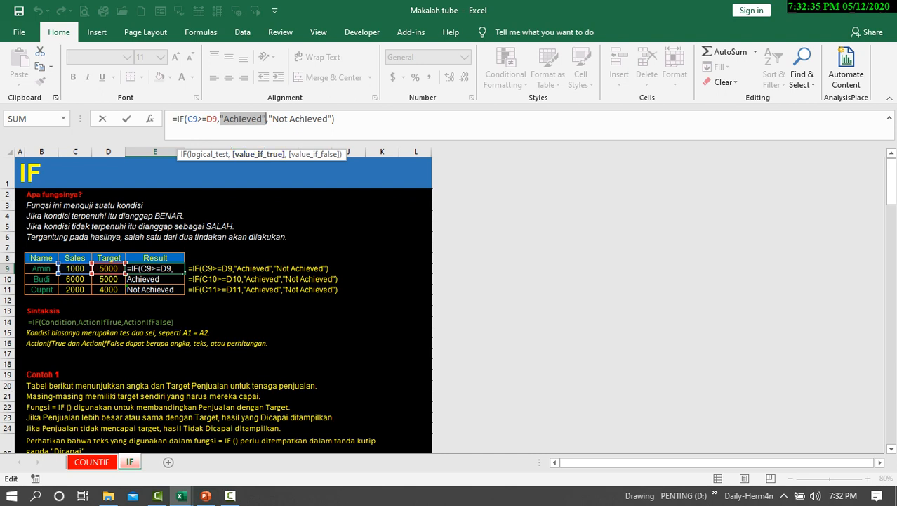
pyautogui.click(299, 120)
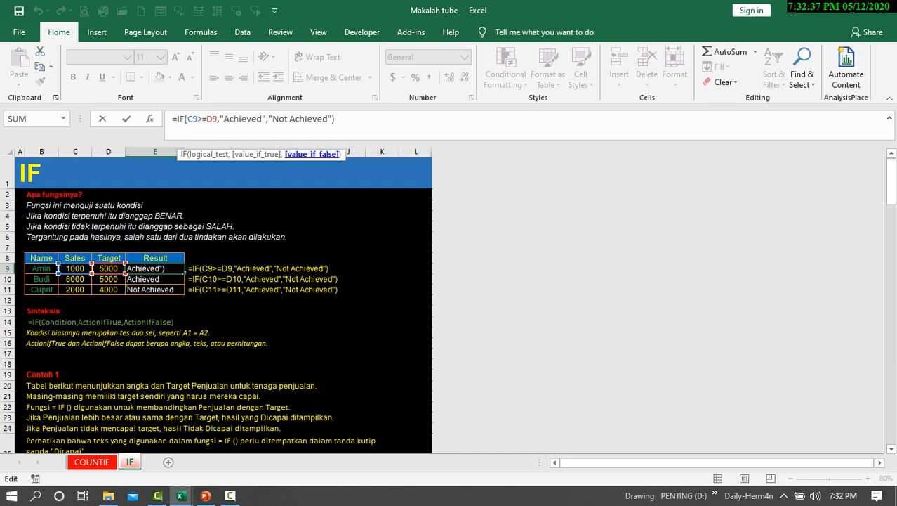
pyautogui.click(312, 154)
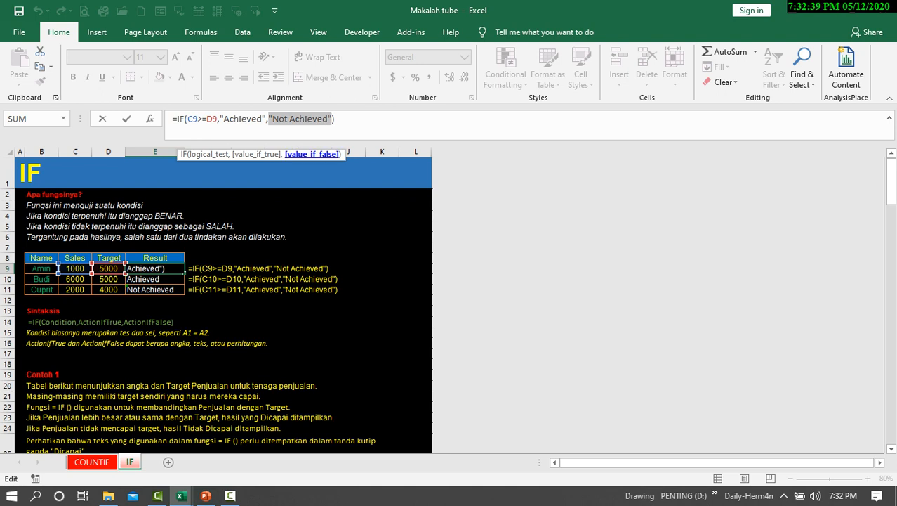
pyautogui.press('Return')
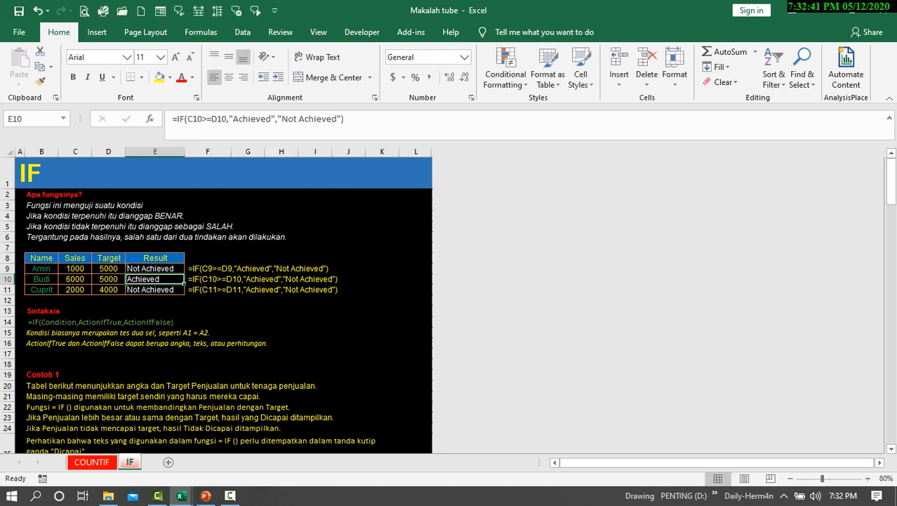
# Compare the Sales value in C9 and the Target value in D9 with the result in E9.
pyautogui.press('Up')
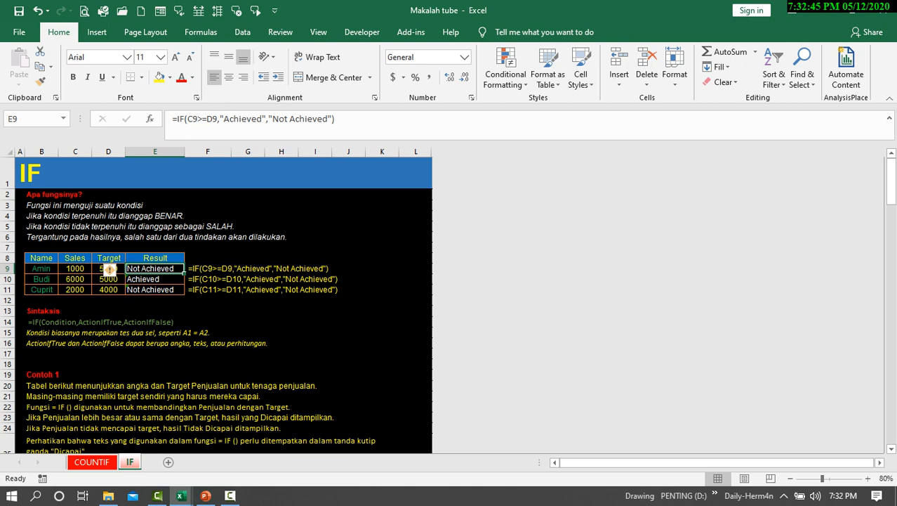
pyautogui.click(86, 270)
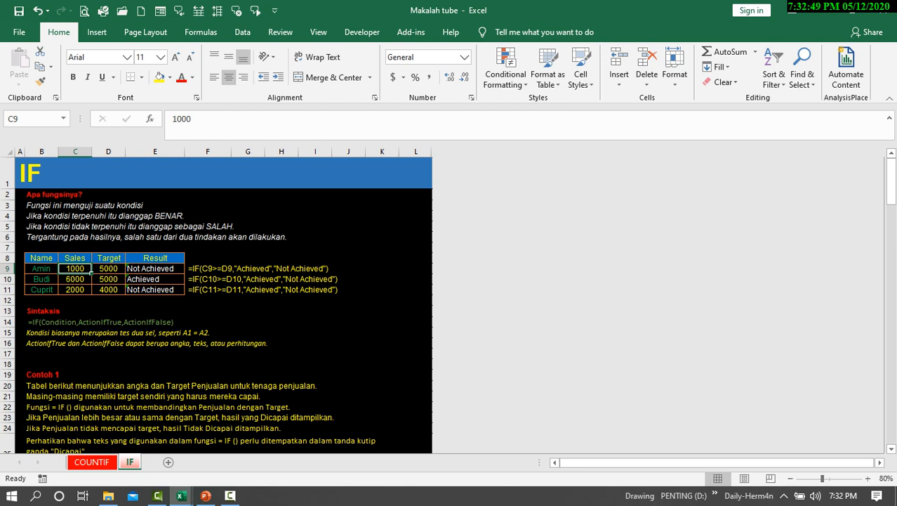
pyautogui.click(108, 269)
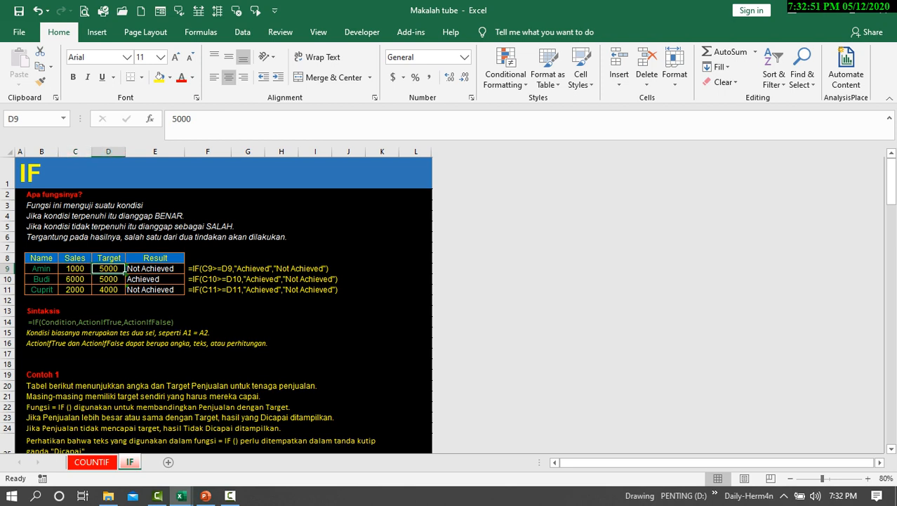
pyautogui.press('Right')
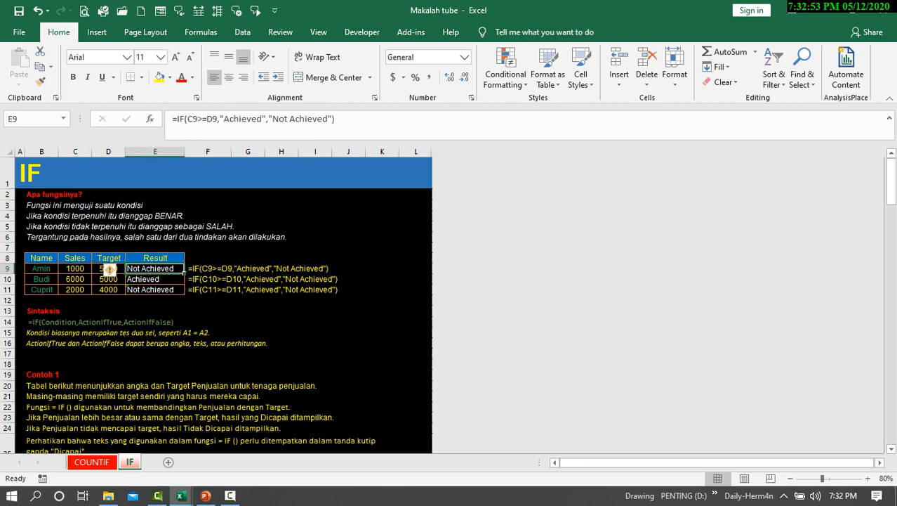
# Copy the IF formula from E9 into the Result cells E10:E11 and end copy mode.
pyautogui.hotkey('ctrl', 'c')
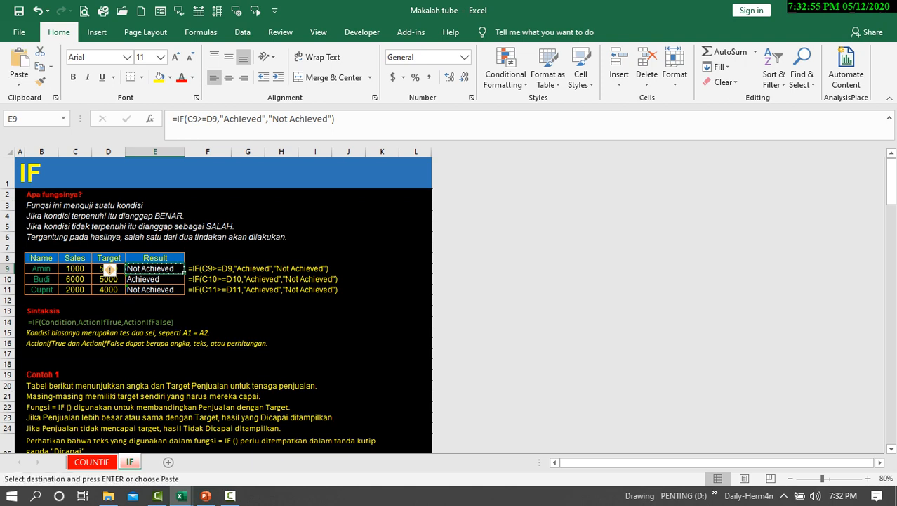
pyautogui.press('Down')
pyautogui.hotkey('shift', 'Down')
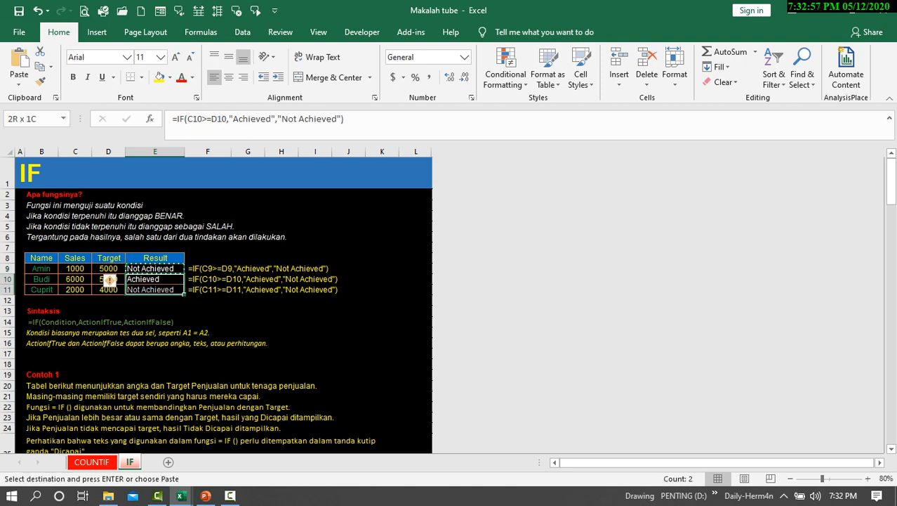
pyautogui.hotkey('ctrl', 'v')
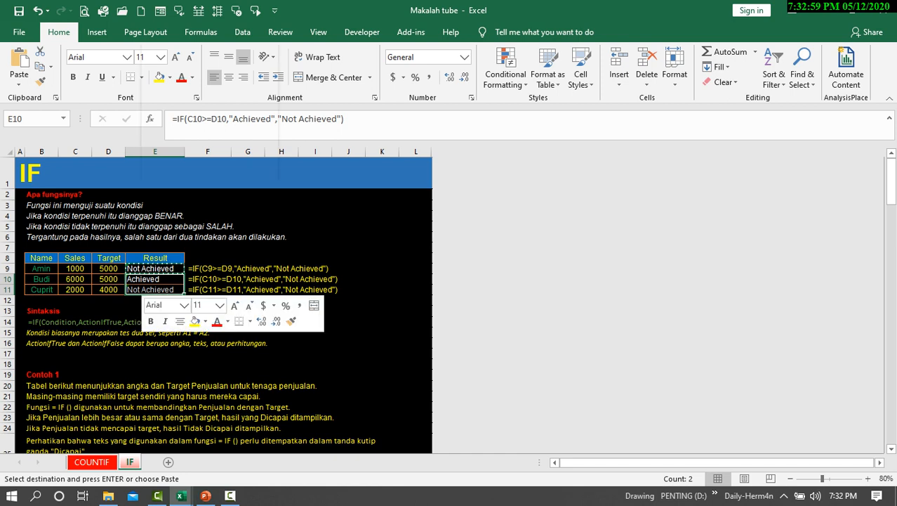
pyautogui.rightClick(140, 286)
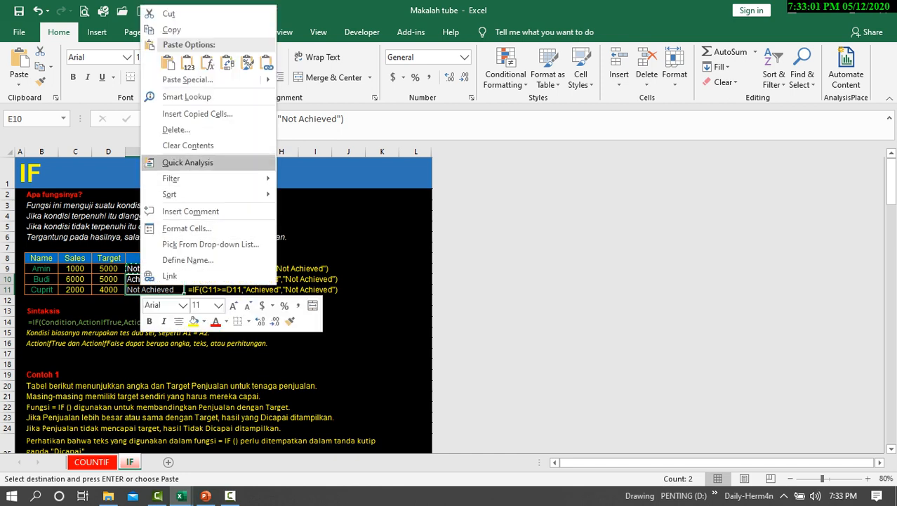
pyautogui.press('Escape')
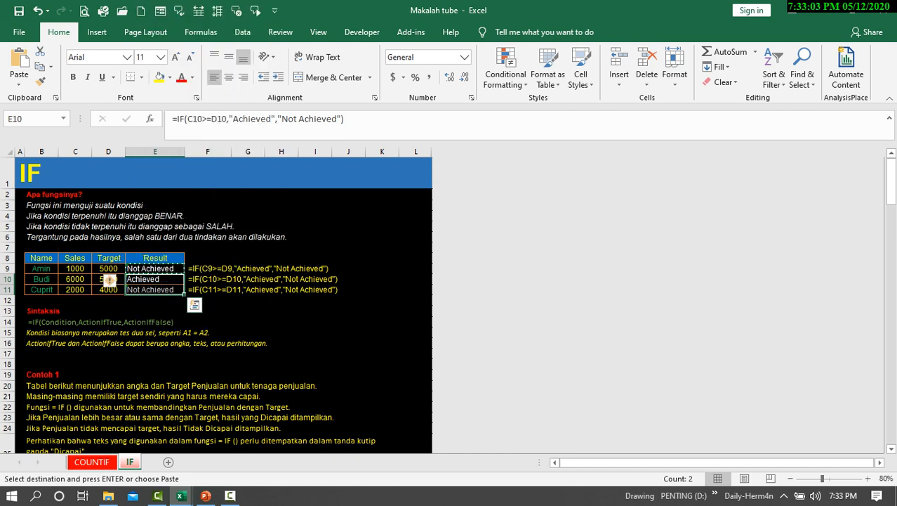
pyautogui.hotkey('ctrl', 'v')
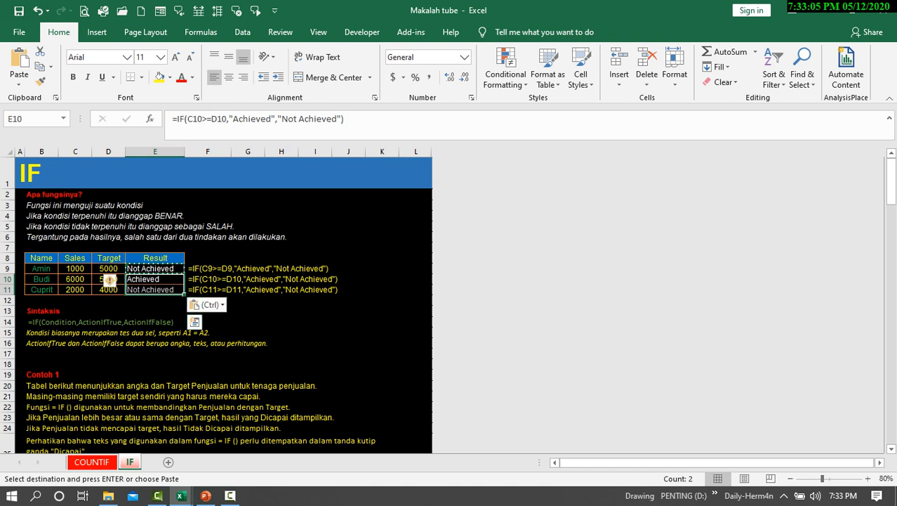
pyautogui.hotkey('shift', 'Up')
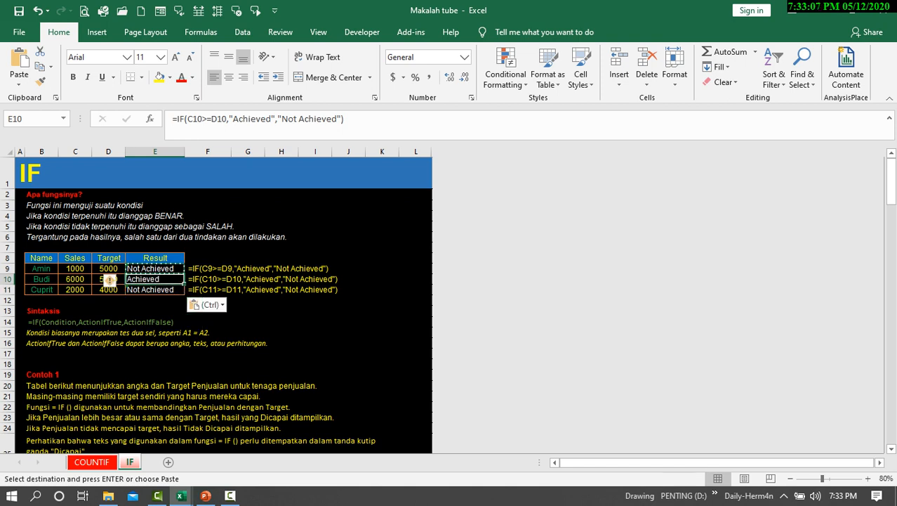
pyautogui.press('Escape')
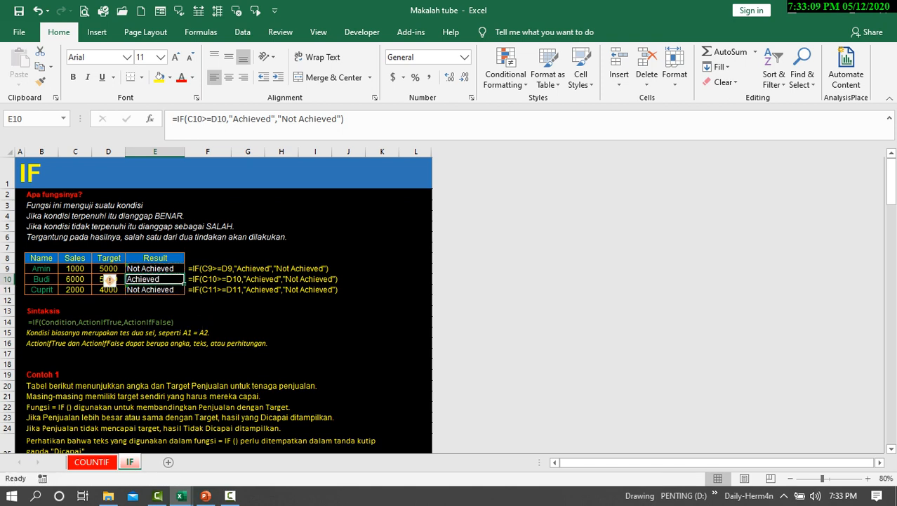
# Check the Sales and Target cells in rows 10 and 11 against their results in the first table.
pyautogui.click(75, 289)
pyautogui.click(75, 279)
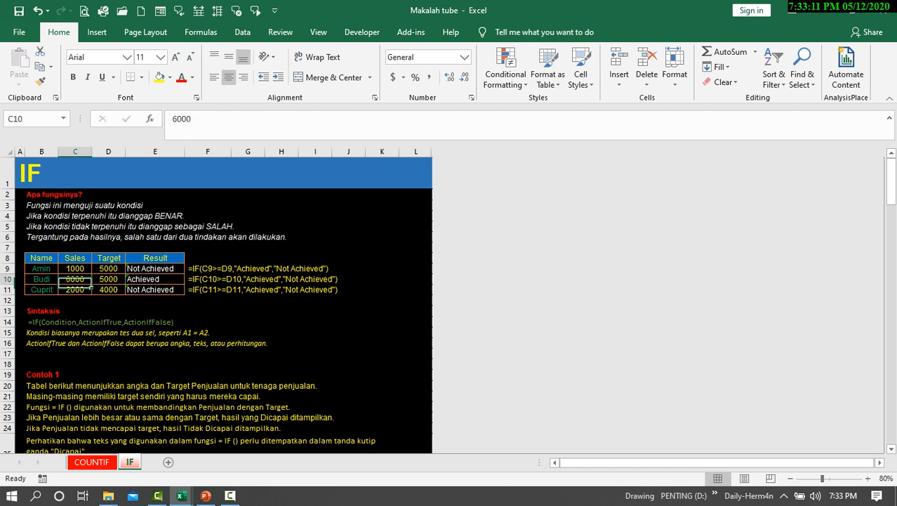
pyautogui.click(116, 279)
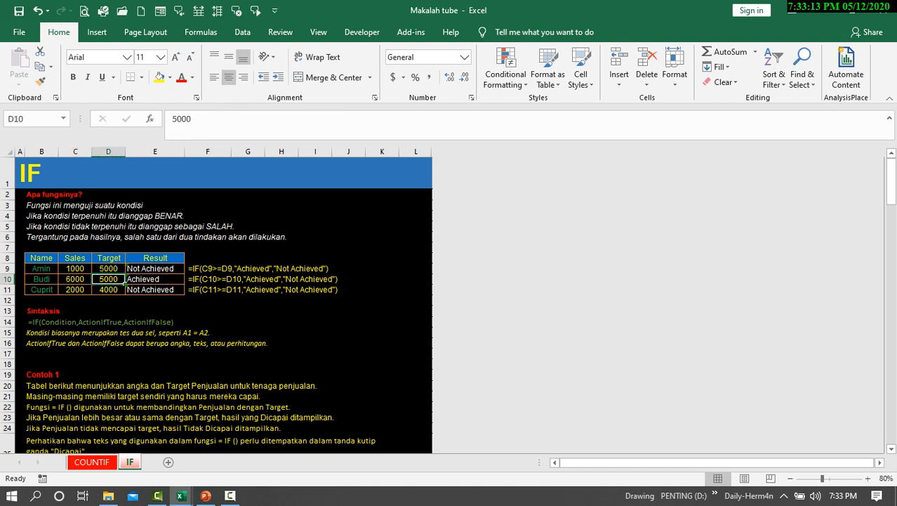
pyautogui.scroll(-2, 125, 229)
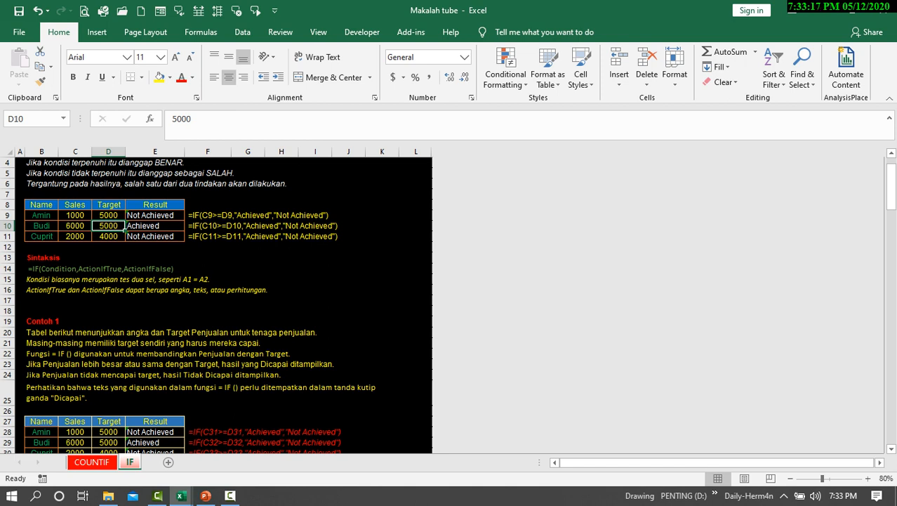
pyautogui.click(155, 236)
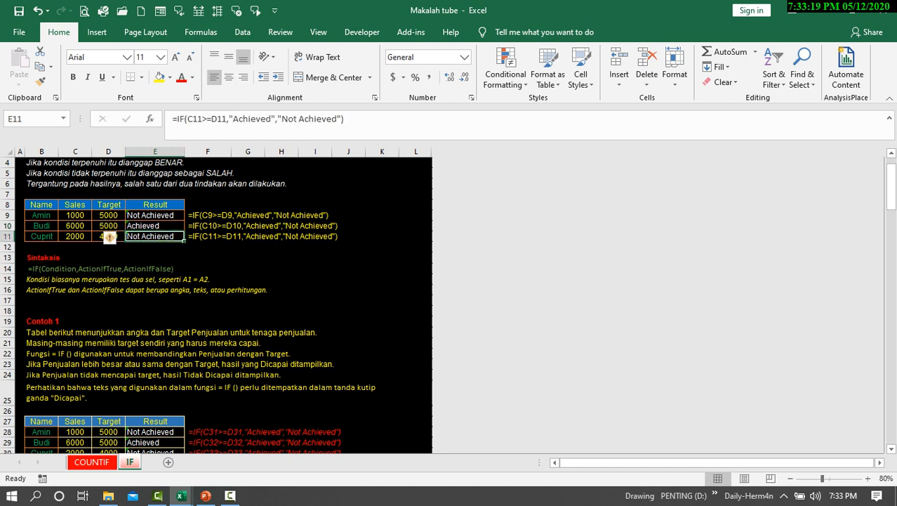
pyautogui.click(90, 238)
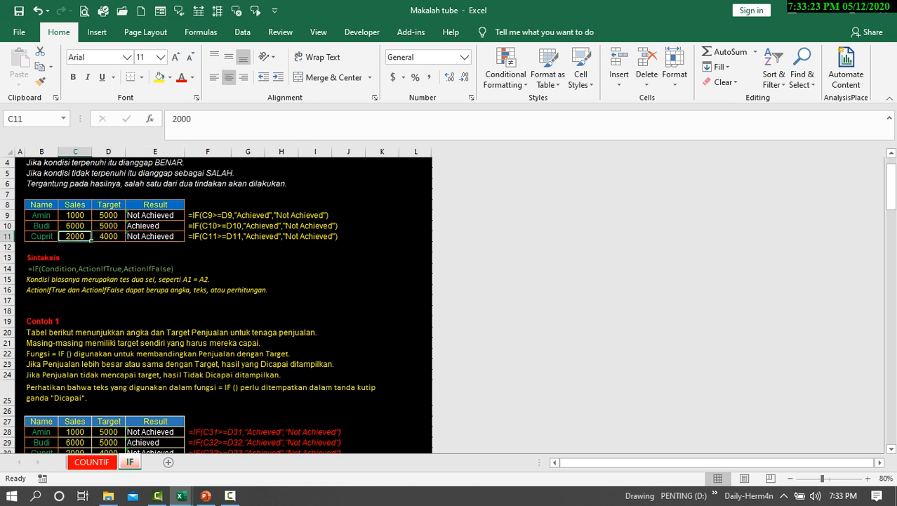
pyautogui.click(108, 237)
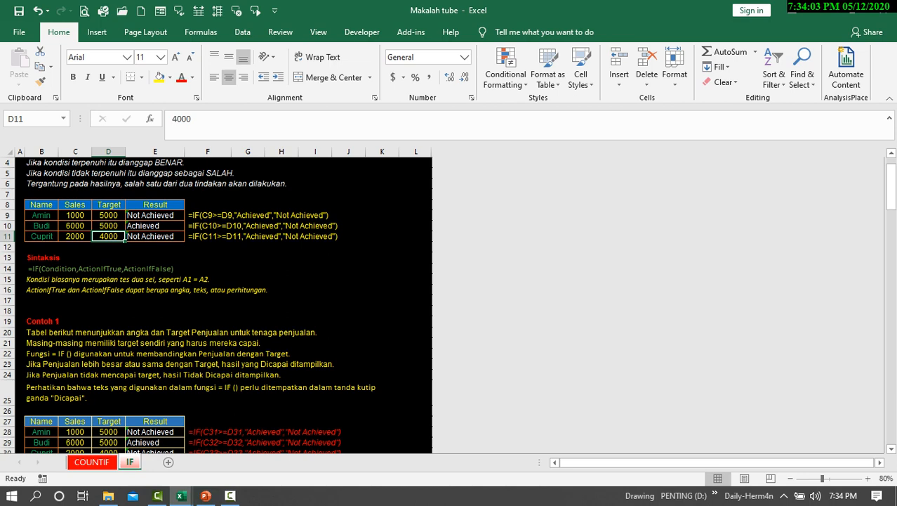
# Read the Contoh 1 explanation and inspect the IF formula in cell E28 of its table.
pyautogui.scroll(-2, 225, 302)
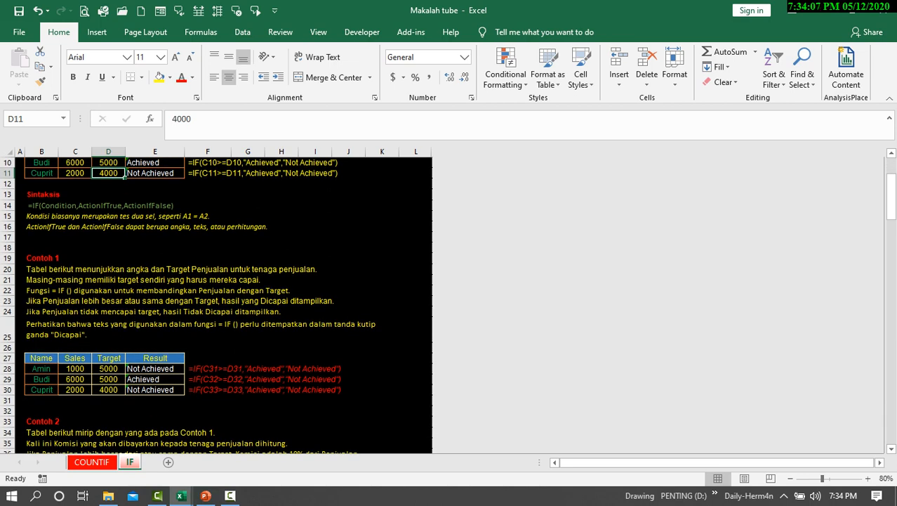
pyautogui.scroll(-1, 225, 302)
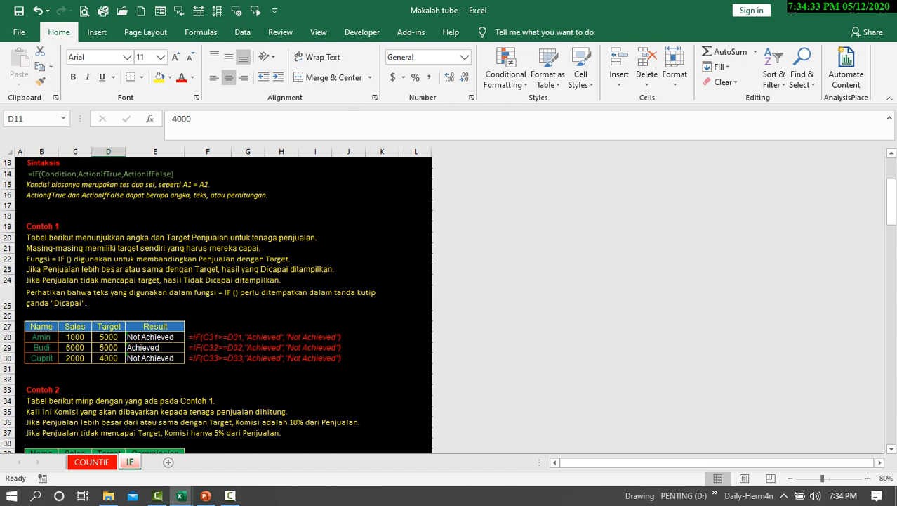
pyautogui.scroll(-1, 223, 302)
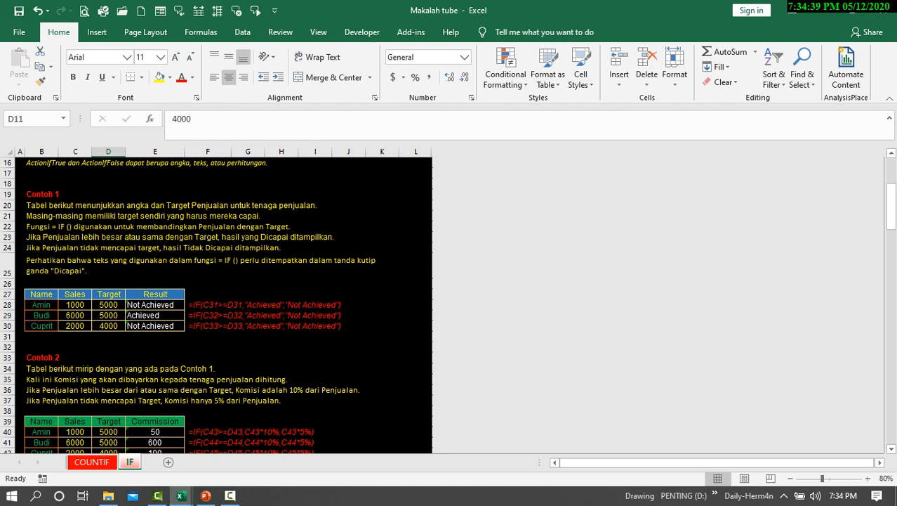
pyautogui.scroll(-1, 448, 305)
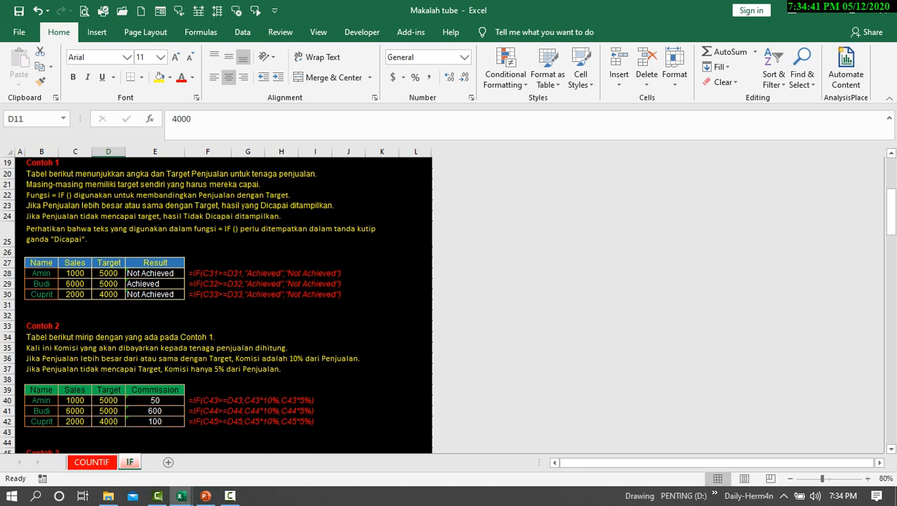
pyautogui.click(155, 273)
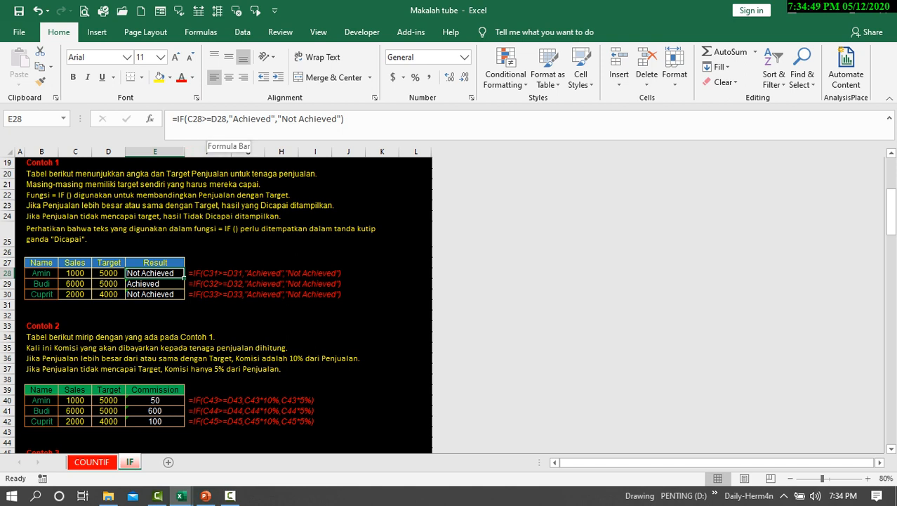
# Remove the closing quotation mark after "Achieved" in the IF formula of E28 and accept Excel's proposed correction.
pyautogui.click(217, 120)
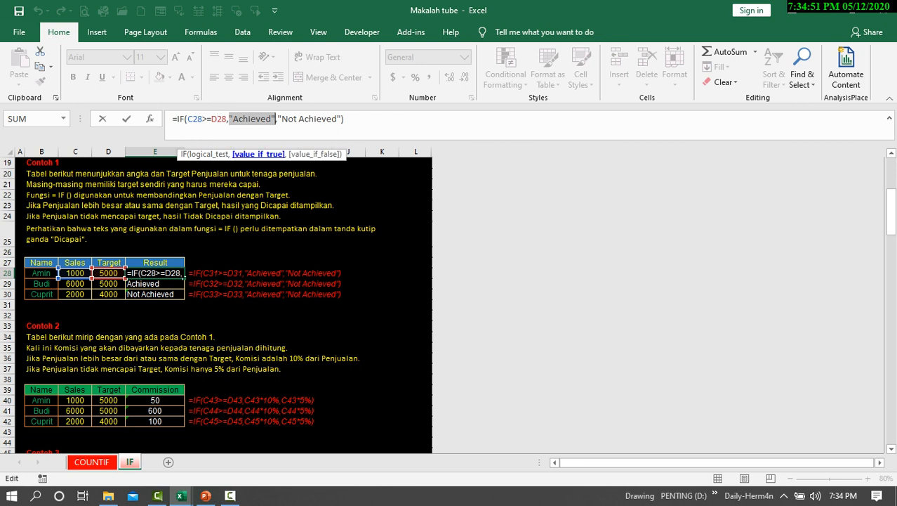
pyautogui.click(258, 154)
pyautogui.click(232, 119)
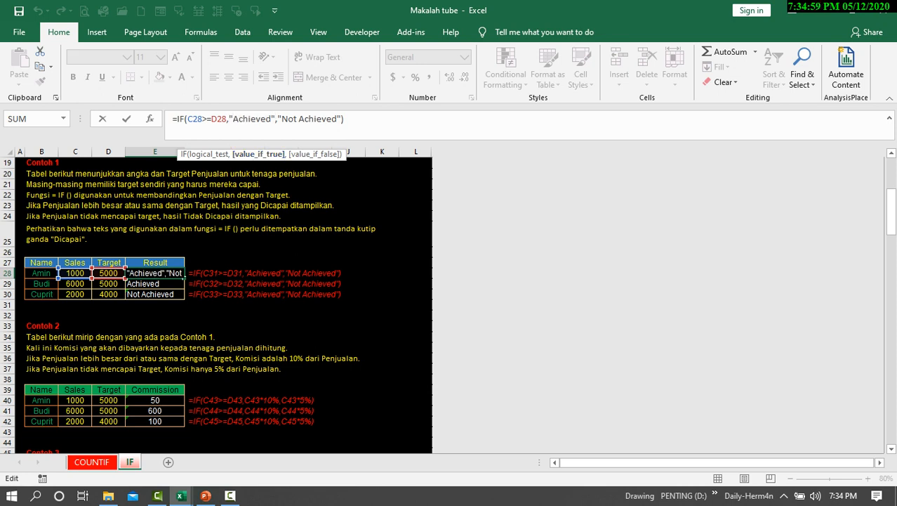
pyautogui.click(274, 118)
pyautogui.press('BackSpace')
pyautogui.press('Return')
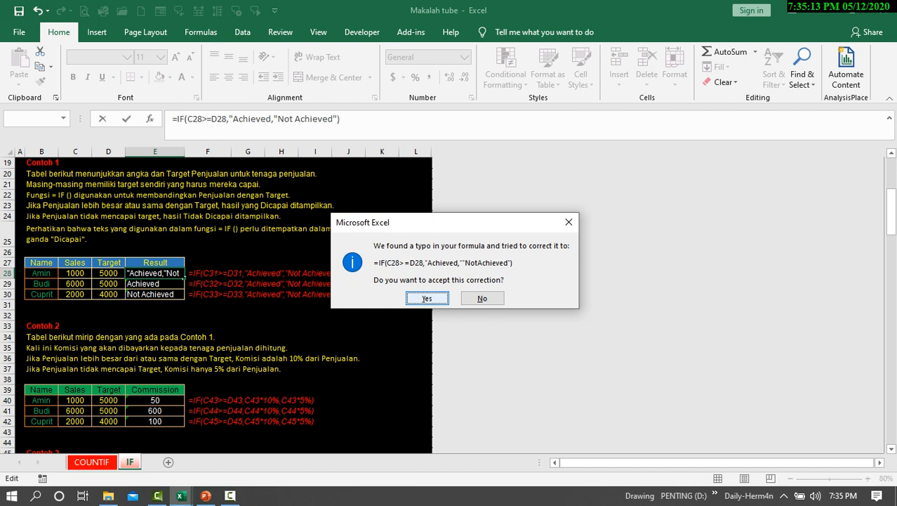
pyautogui.press('Return')
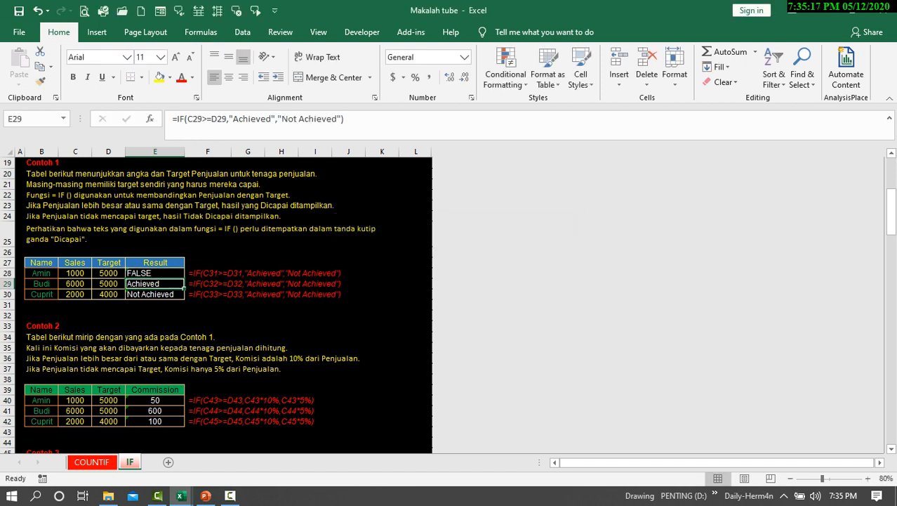
# Repair the quotation marks in E28 so the formula reads =IF(C28>=D28,"Achieved","NotAchieved").
pyautogui.press('Up')
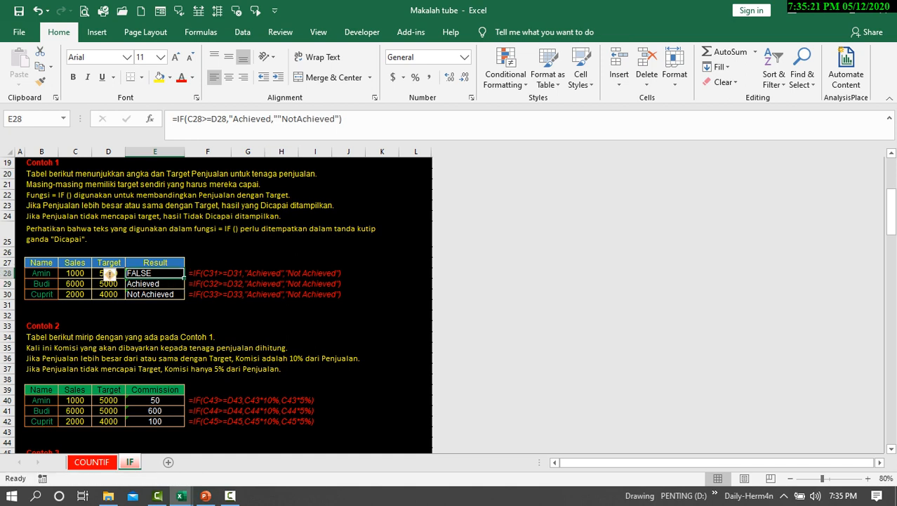
pyautogui.click(280, 118)
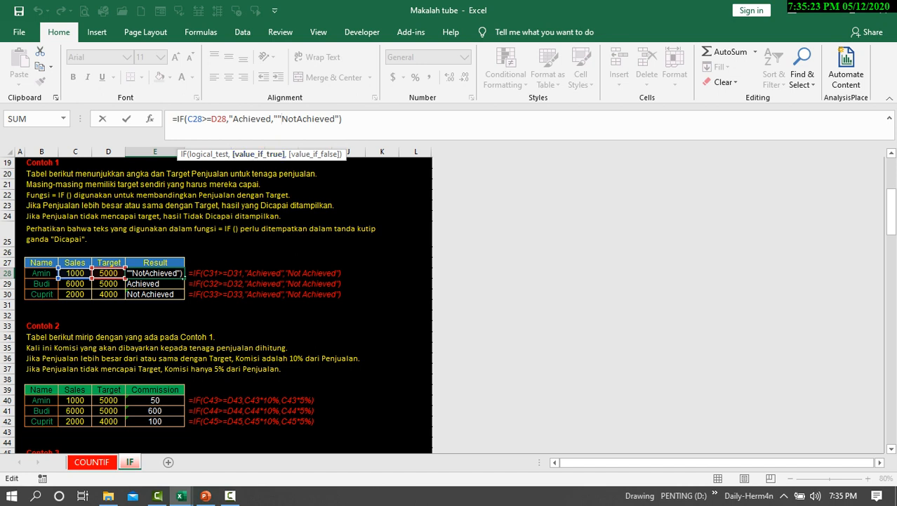
pyautogui.press('BackSpace')
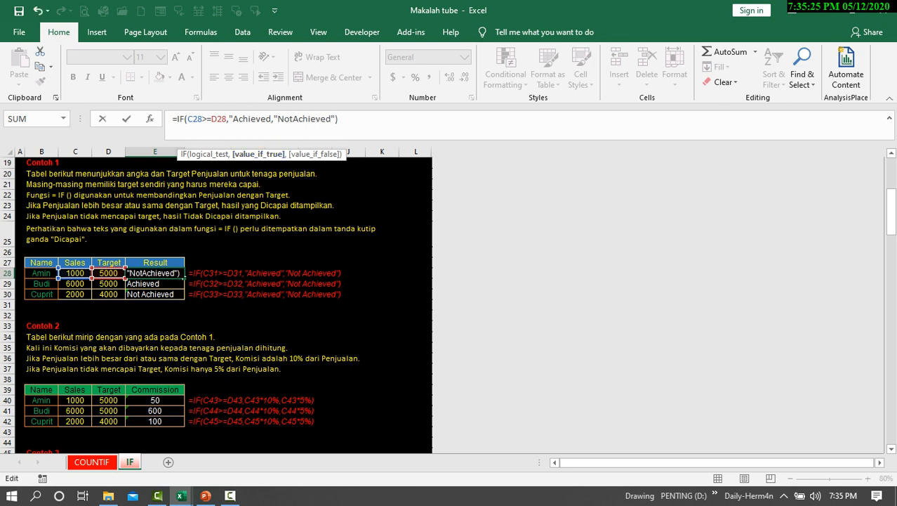
pyautogui.click(272, 119)
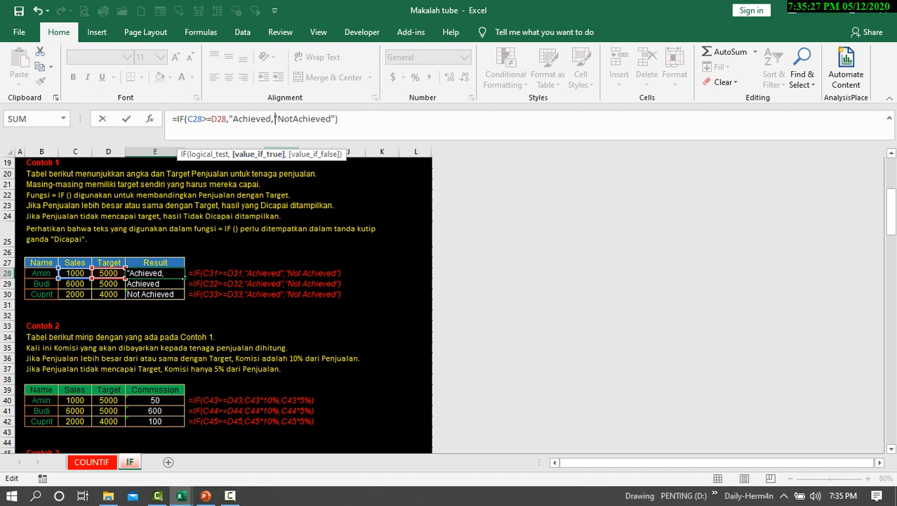
pyautogui.write('"')
pyautogui.press('Return')
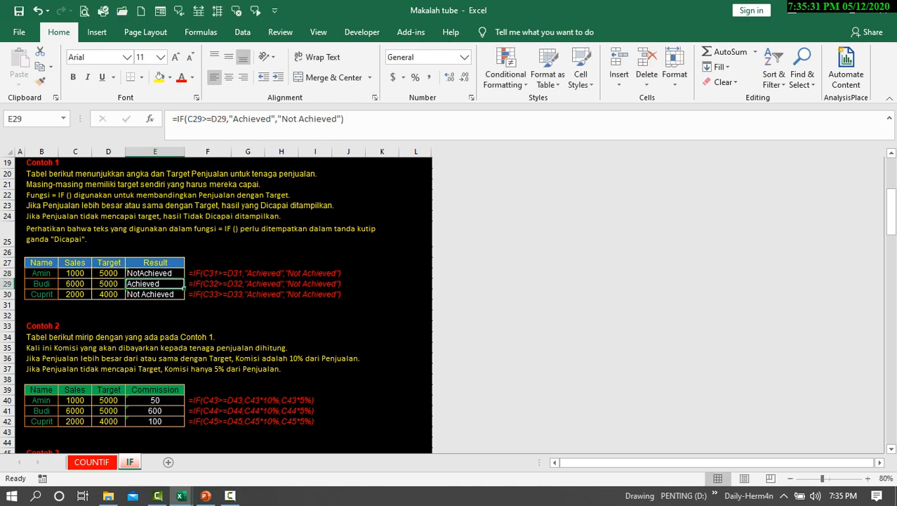
# Read the Contoh 2 explanation and examine the Sales and Target values in row 40 of its commission table.
pyautogui.scroll(-2, 225, 302)
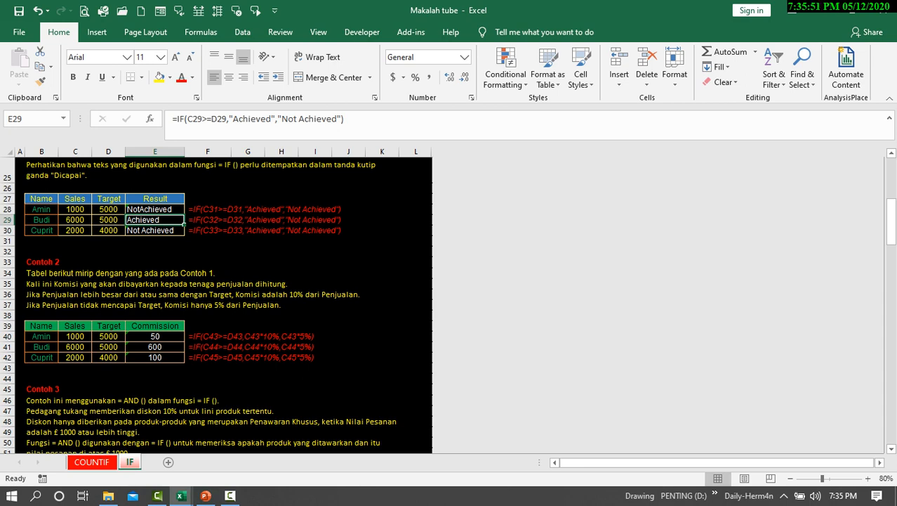
pyautogui.scroll(-1, 224, 302)
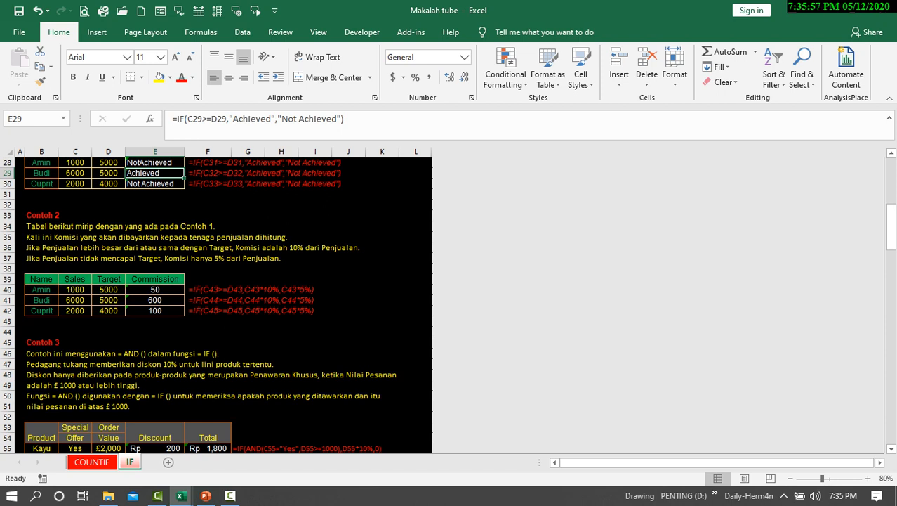
pyautogui.click(110, 290)
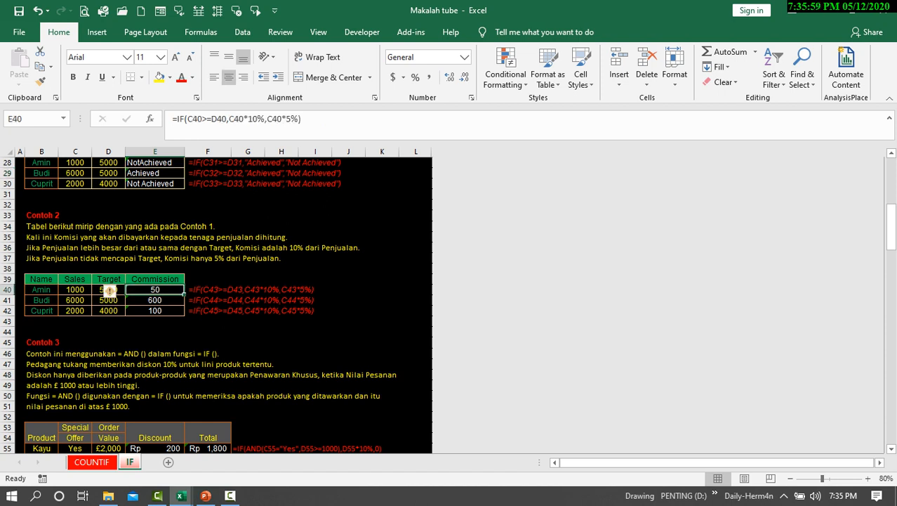
pyautogui.click(109, 311)
pyautogui.click(110, 300)
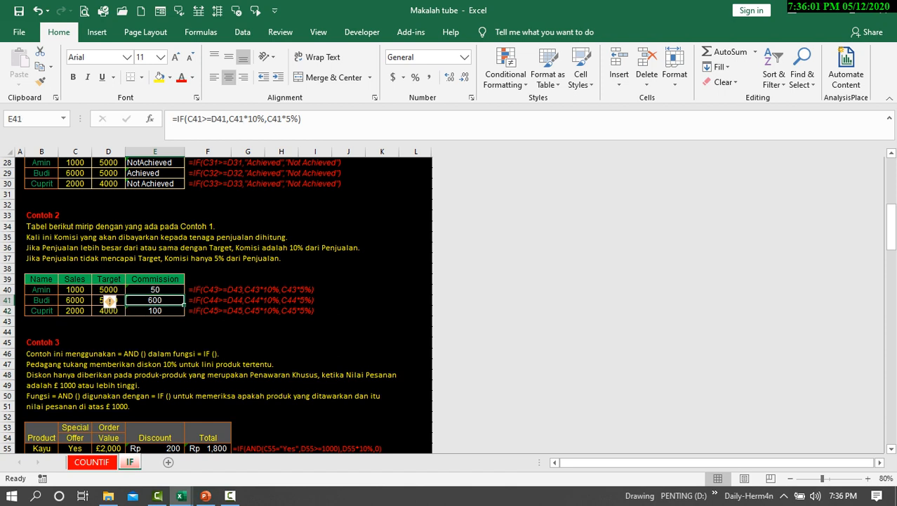
pyautogui.click(109, 290)
pyautogui.click(41, 301)
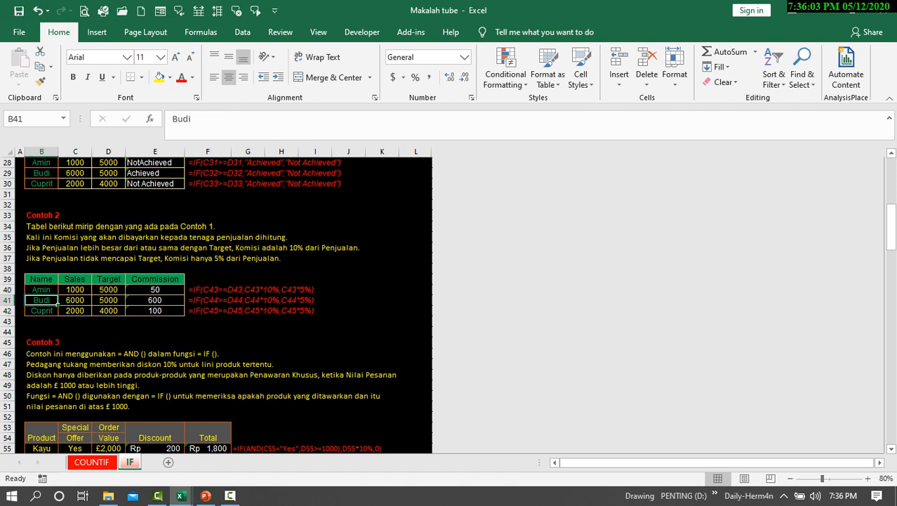
pyautogui.click(75, 290)
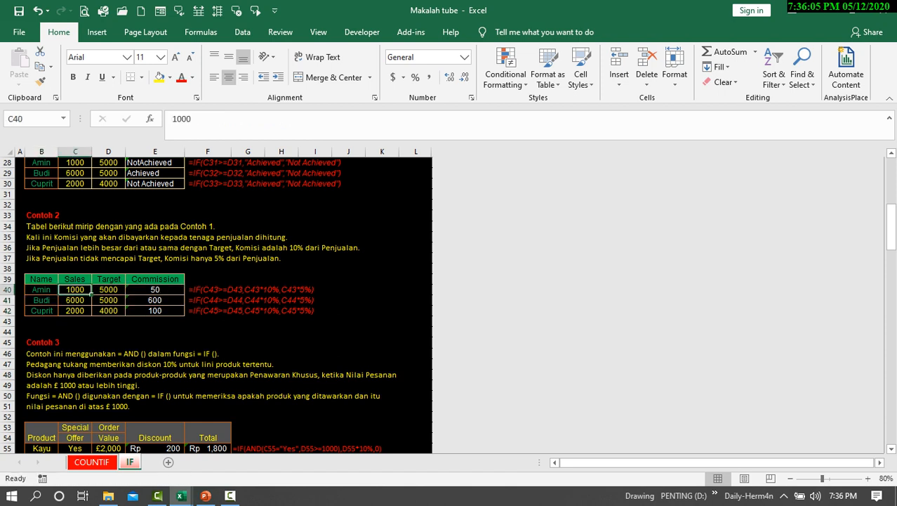
pyautogui.click(109, 290)
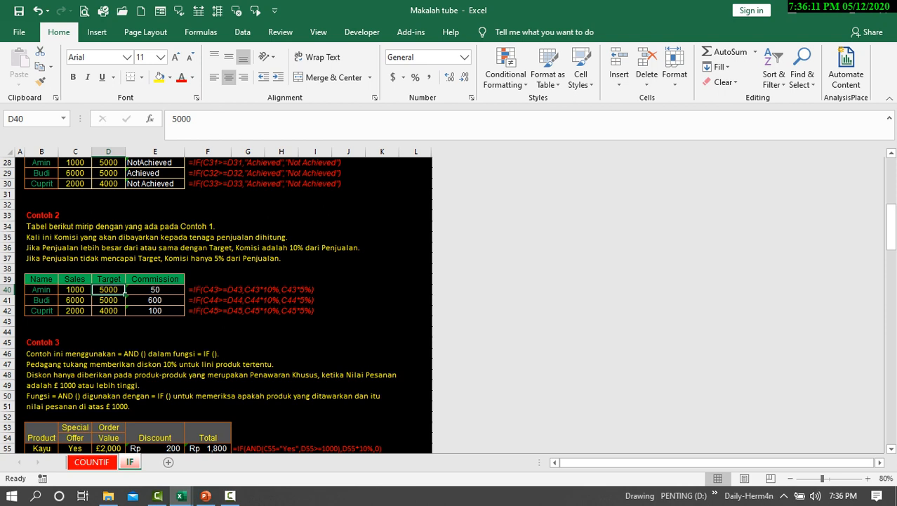
# Compare Sales and Target with the Commission in row 41 and check the Target in D42.
pyautogui.click(144, 300)
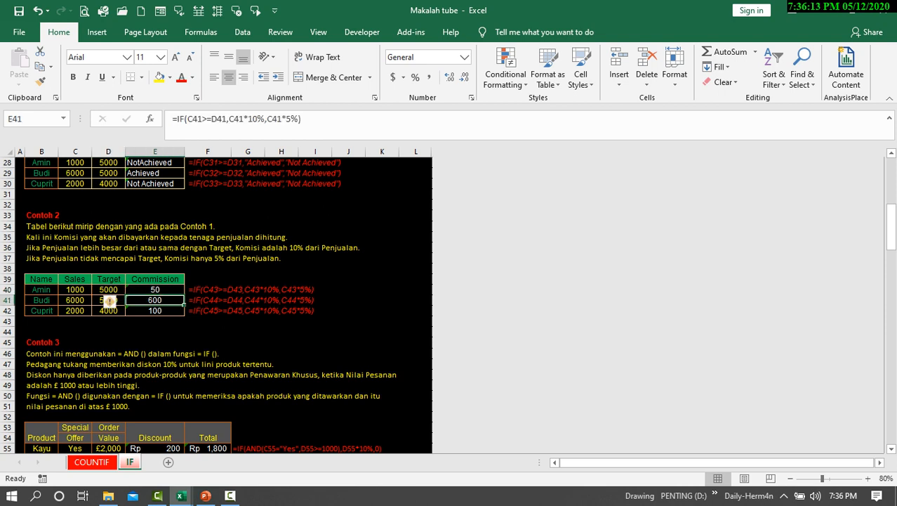
pyautogui.click(55, 301)
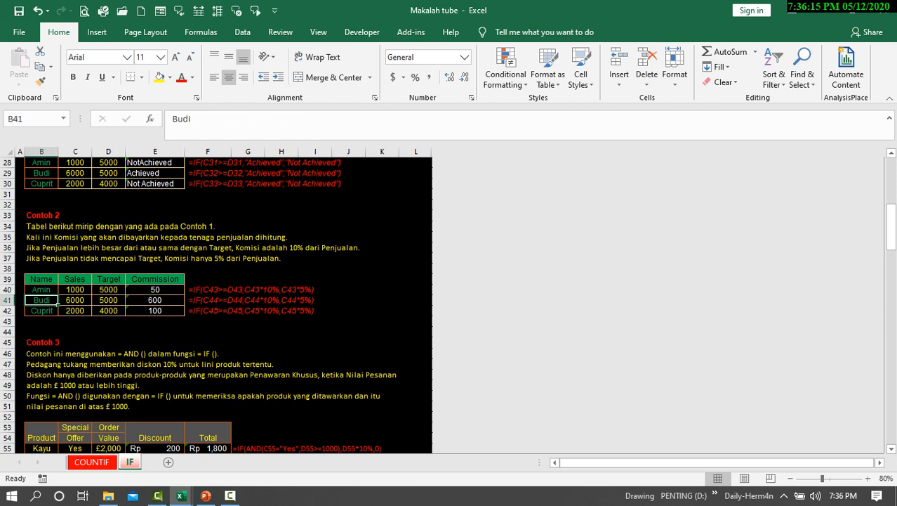
pyautogui.click(89, 303)
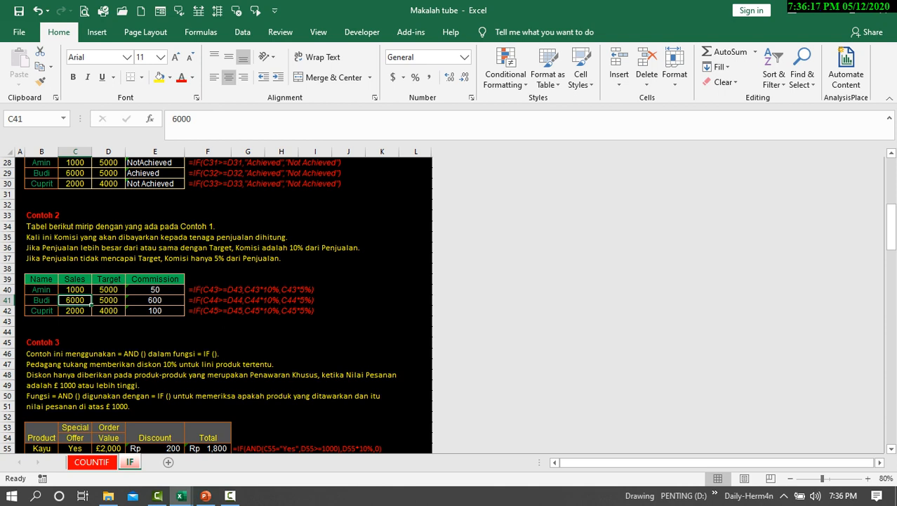
pyautogui.click(124, 302)
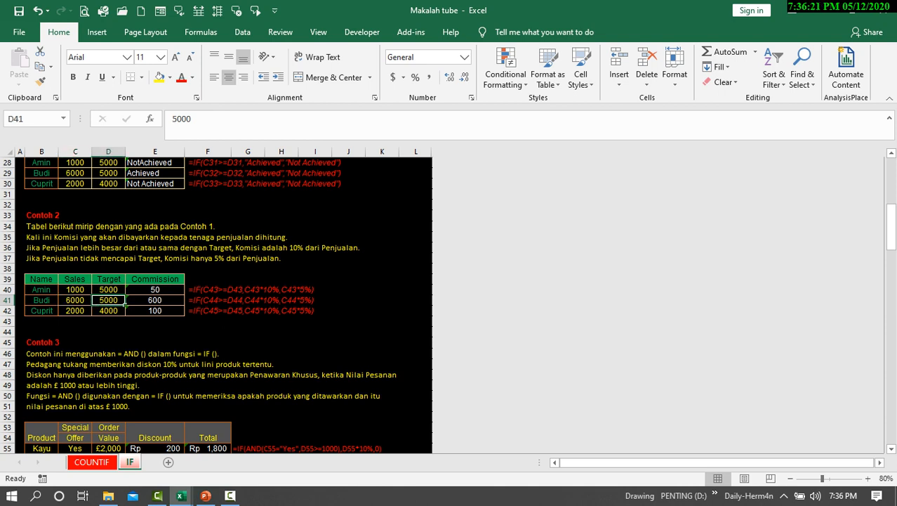
pyautogui.click(123, 313)
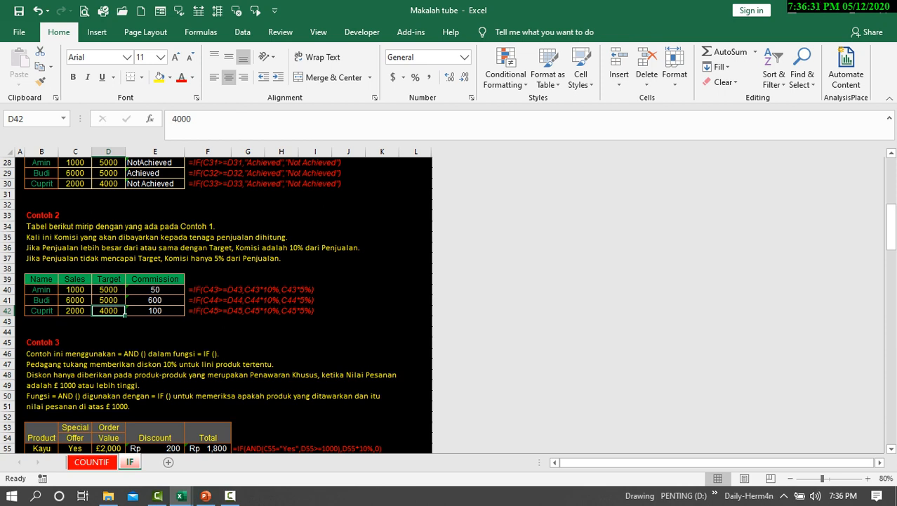
pyautogui.click(156, 300)
# Examine the logical_test, value_if_true and value_if_false arguments of the commission formula in E40, leaving the formula as it is.
pyautogui.click(156, 289)
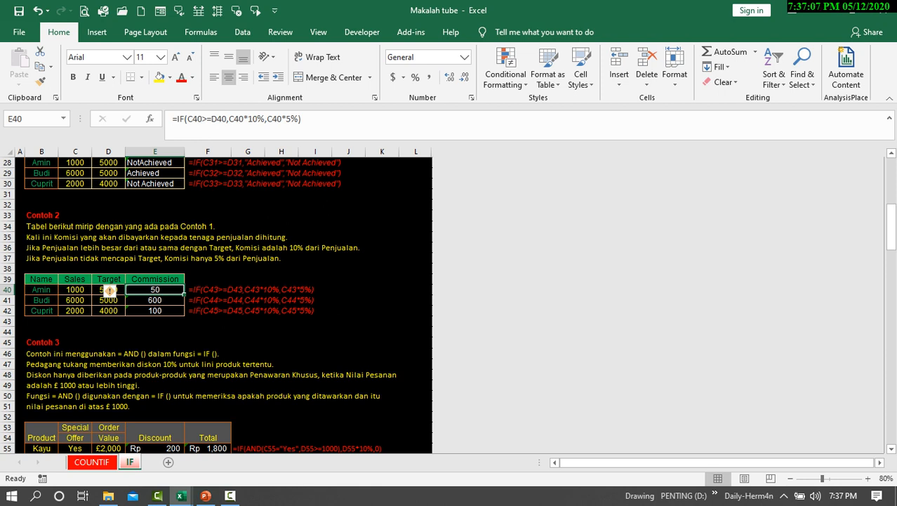
pyautogui.click(233, 119)
pyautogui.click(208, 153)
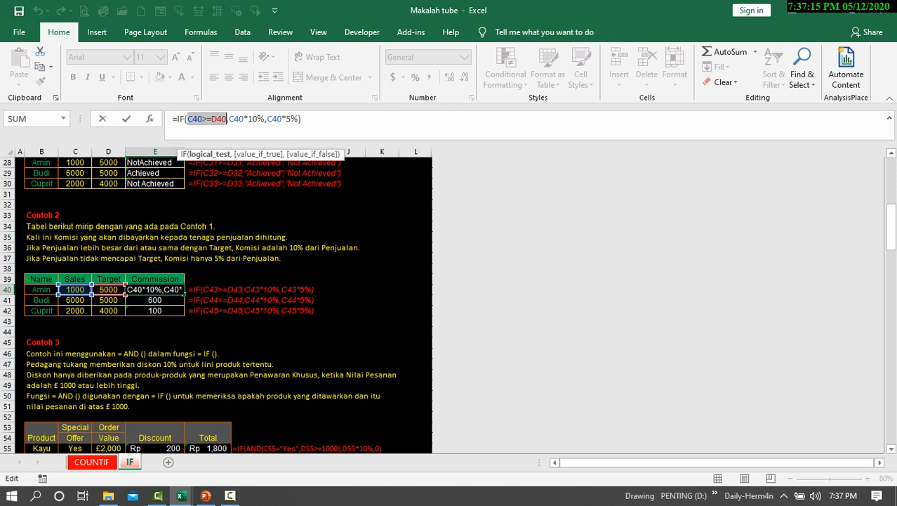
pyautogui.click(257, 154)
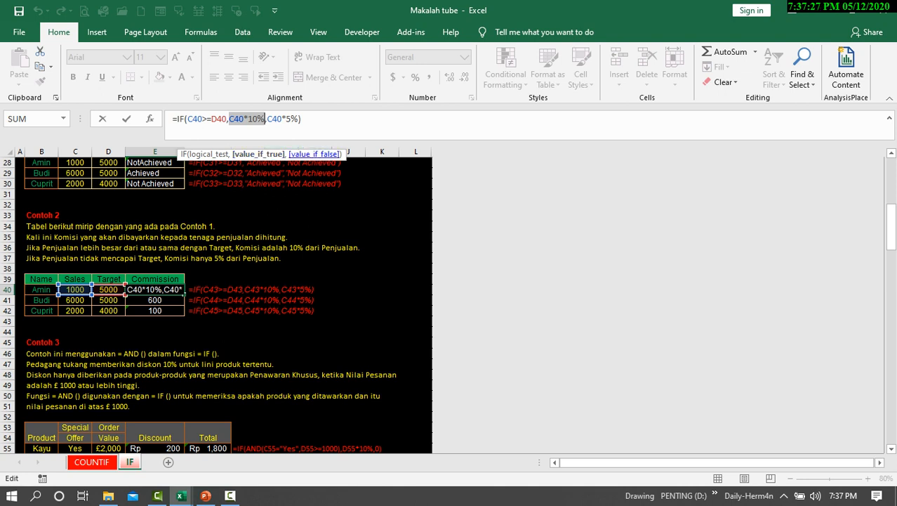
pyautogui.click(312, 154)
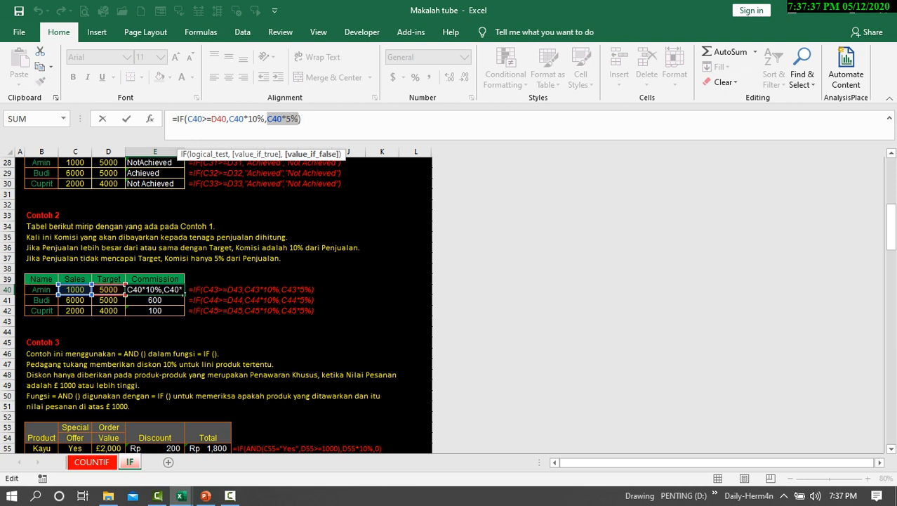
pyautogui.press('Return')
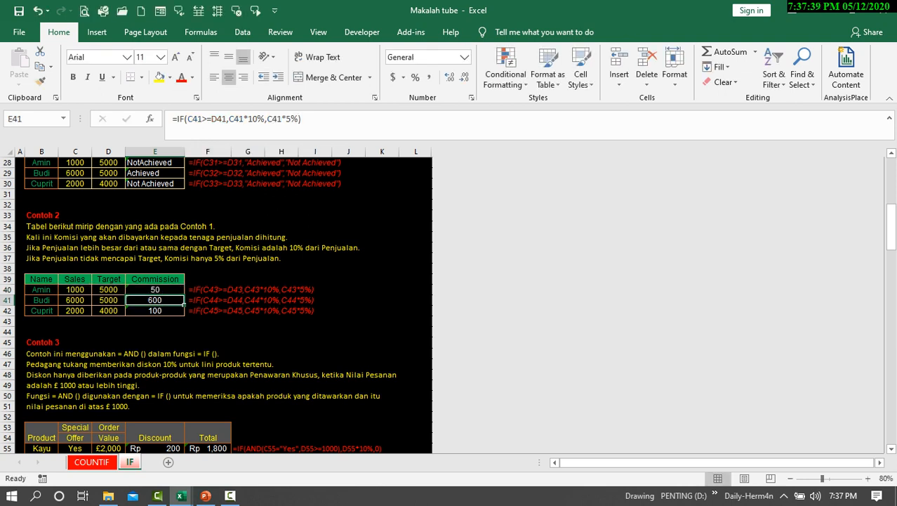
# Copy the commission formula from E40 into E41:E42 and end copy mode.
pyautogui.press('Up')
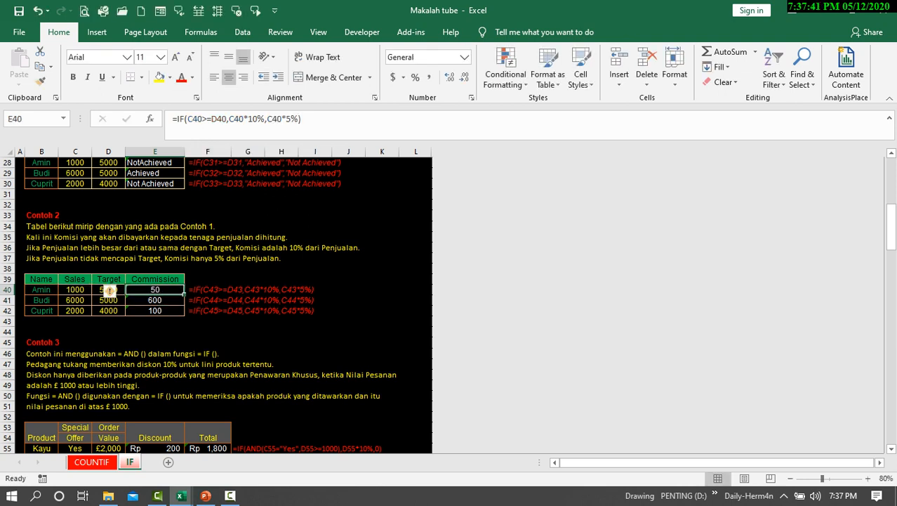
pyautogui.hotkey('ctrl', 'c')
pyautogui.press('Down')
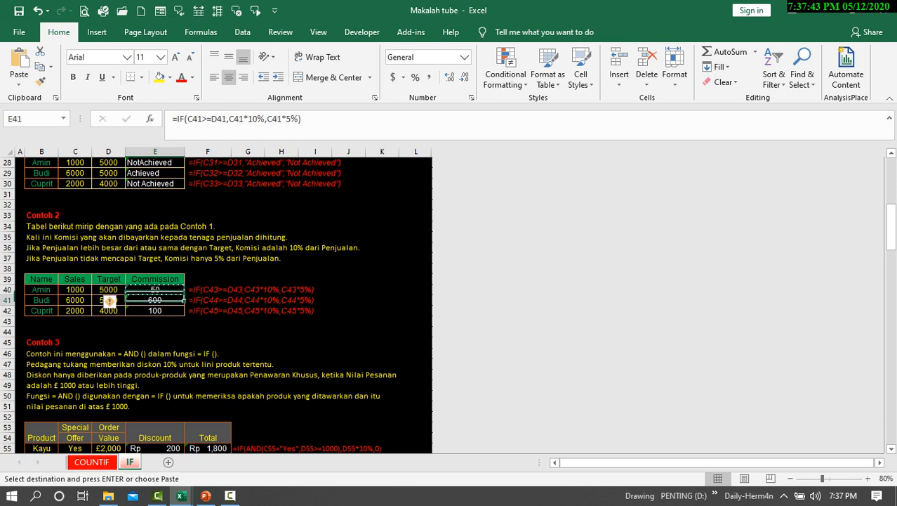
pyautogui.hotkey('shift', 'Down')
pyautogui.hotkey('ctrl', 'v')
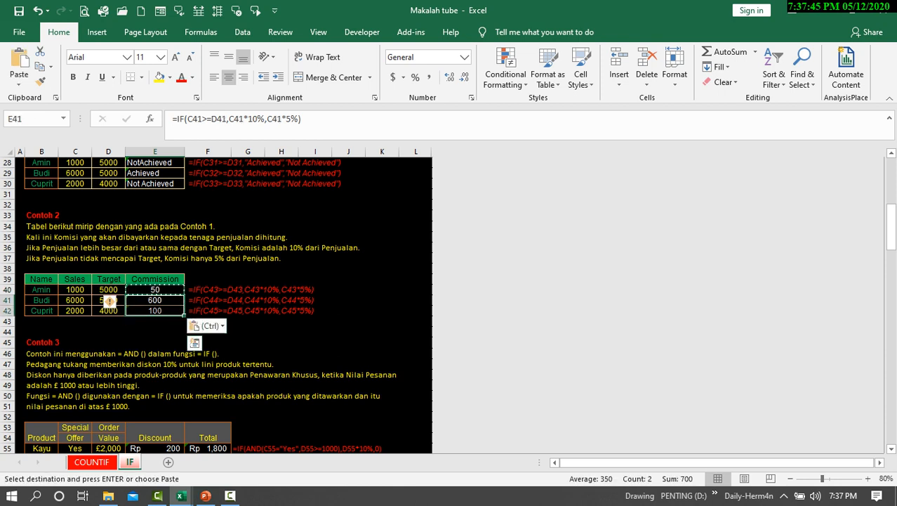
pyautogui.click(281, 268)
pyautogui.scroll(-1, 281, 268)
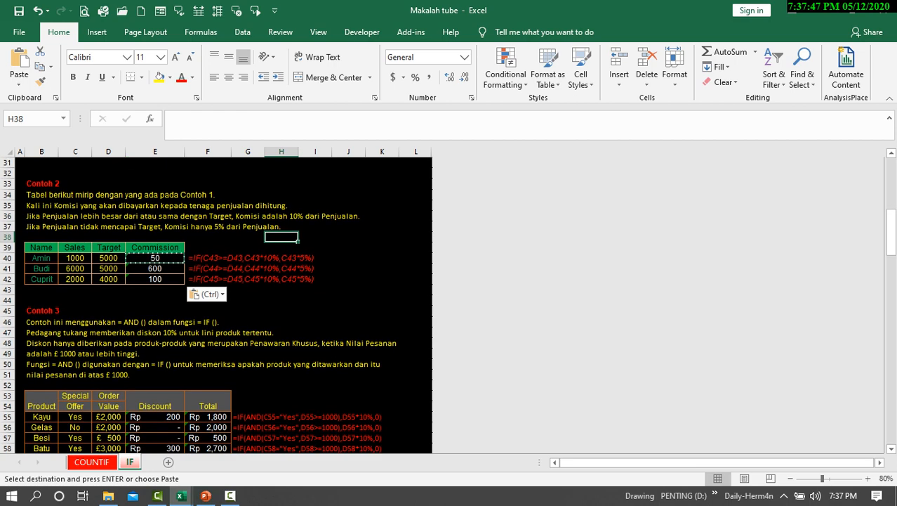
pyautogui.press('Escape')
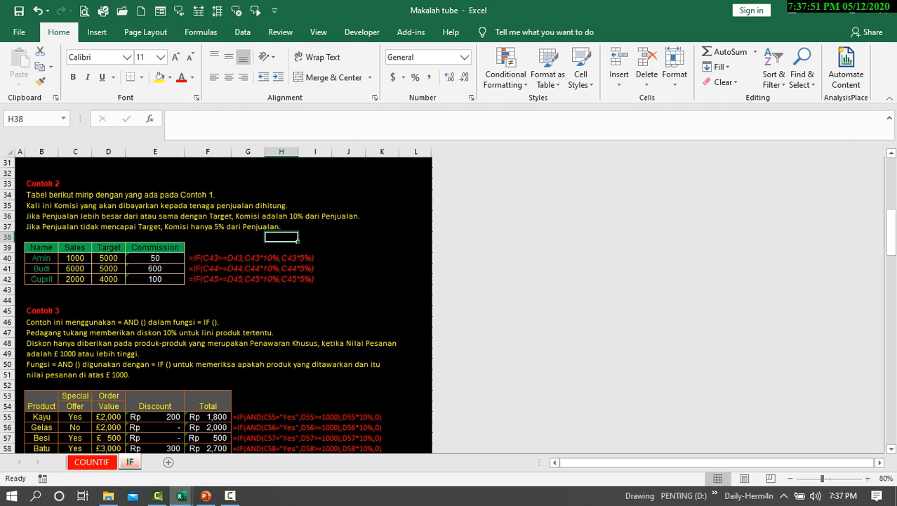
# Check the commission formulas in E40 through E42 and read the Contoh 3 explanation of AND inside IF.
pyautogui.click(155, 258)
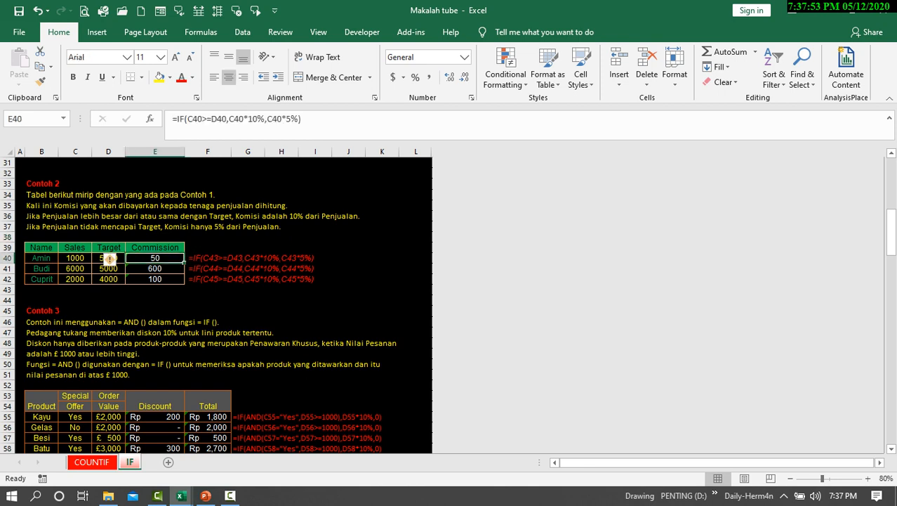
pyautogui.press('Down')
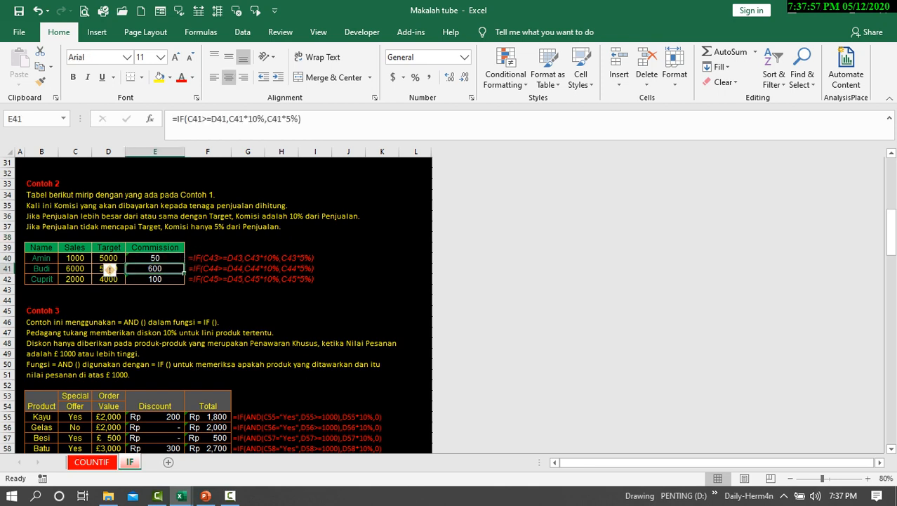
pyautogui.press('Down')
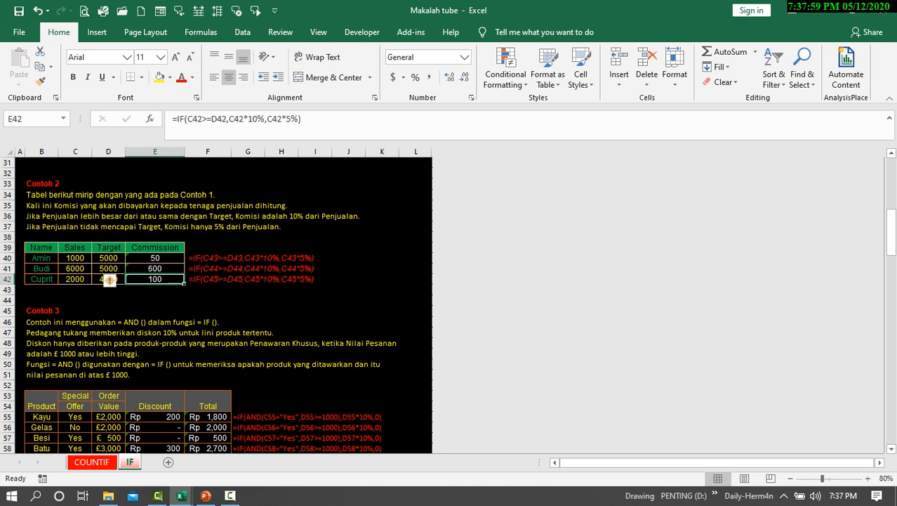
pyautogui.scroll(-2, 224, 304)
pyautogui.scroll(2, 223, 304)
pyautogui.scroll(-2, 223, 305)
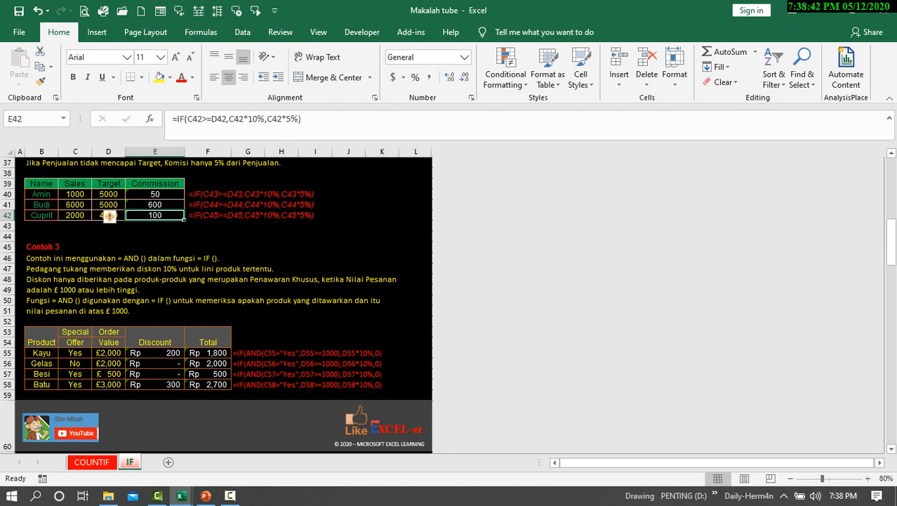
# Inspect the Discount and Total formulas in row 55 and go through the product names in B55:B58.
pyautogui.click(154, 353)
pyautogui.click(208, 353)
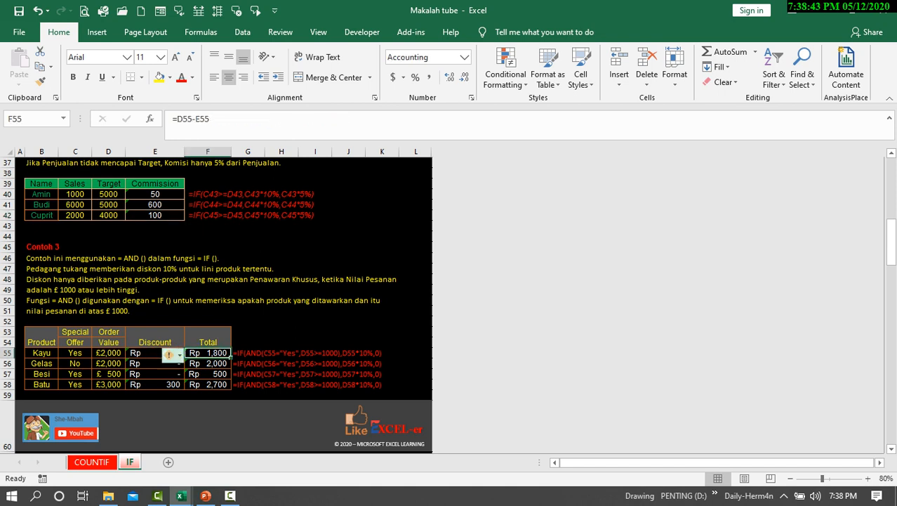
pyautogui.click(155, 353)
pyautogui.click(93, 353)
pyautogui.click(57, 353)
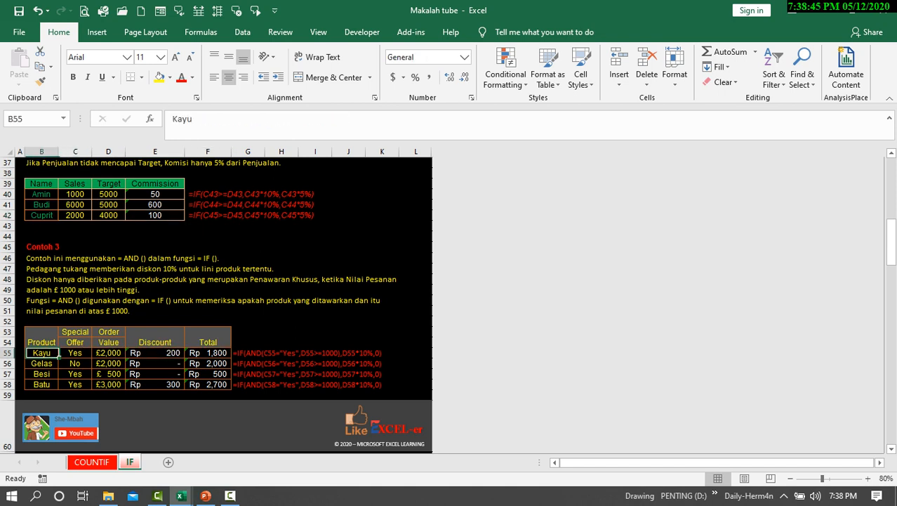
pyautogui.click(57, 363)
pyautogui.click(57, 374)
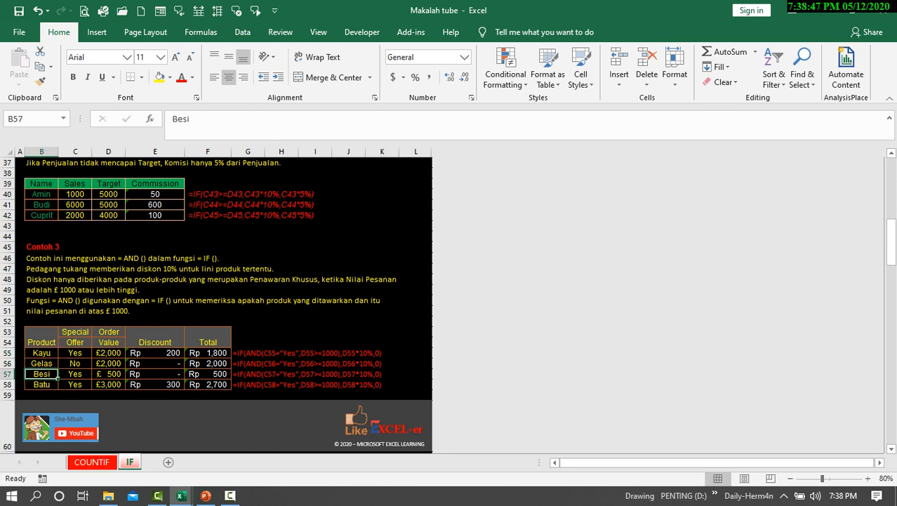
pyautogui.click(57, 385)
# Review the Special Offer entries in C55:C58 and the Order Values in D55 and D57.
pyautogui.click(75, 353)
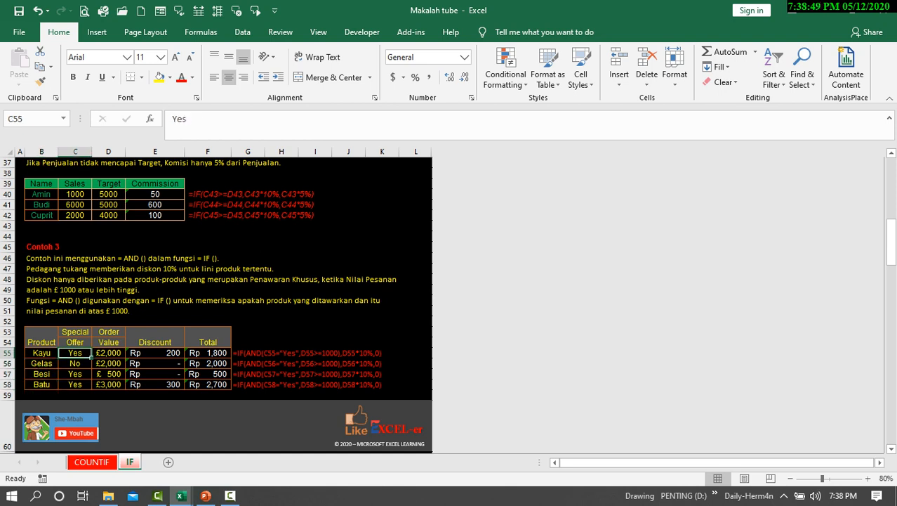
pyautogui.click(75, 364)
pyautogui.click(75, 374)
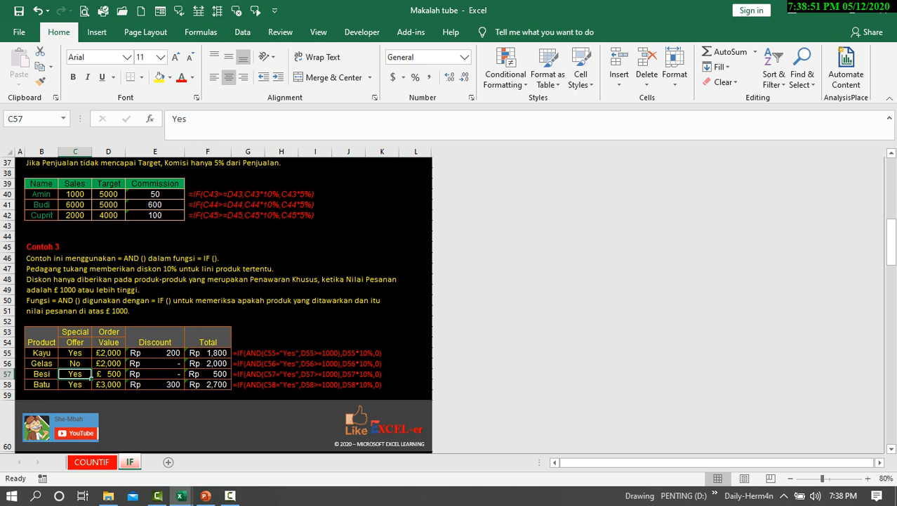
pyautogui.click(75, 385)
pyautogui.click(108, 353)
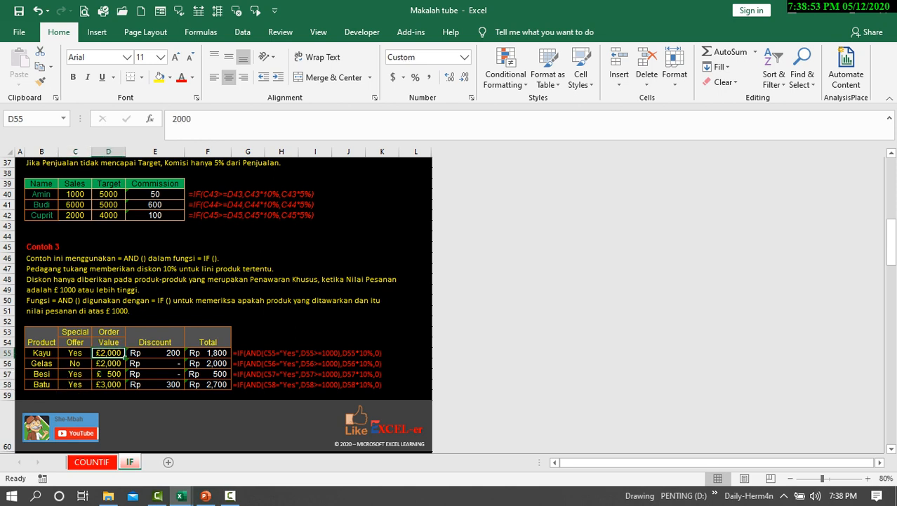
pyautogui.click(108, 374)
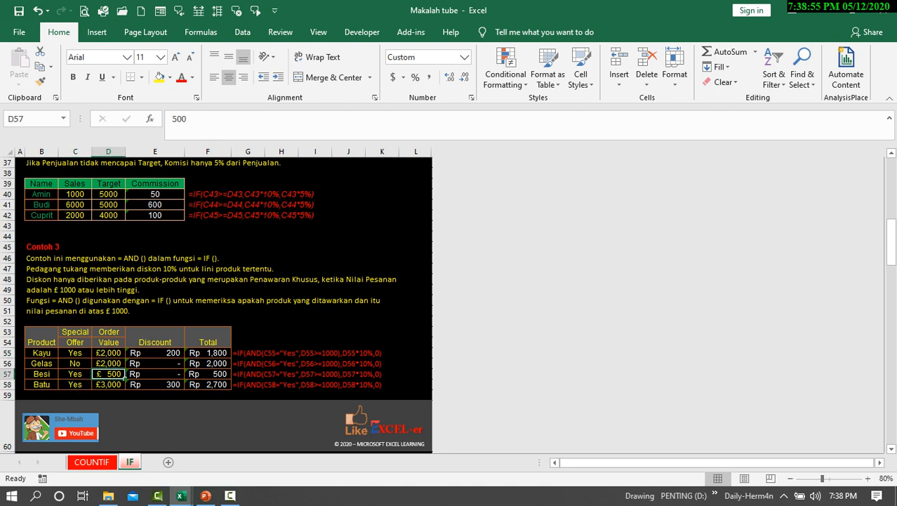
# Examine the AND-based logical_test and the value_if_true argument of the discount formula in E55.
pyautogui.click(155, 353)
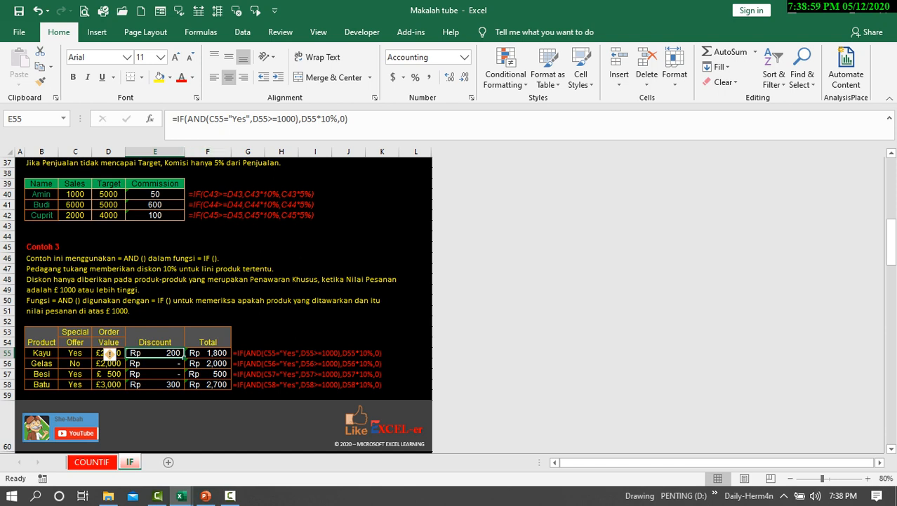
pyautogui.click(186, 119)
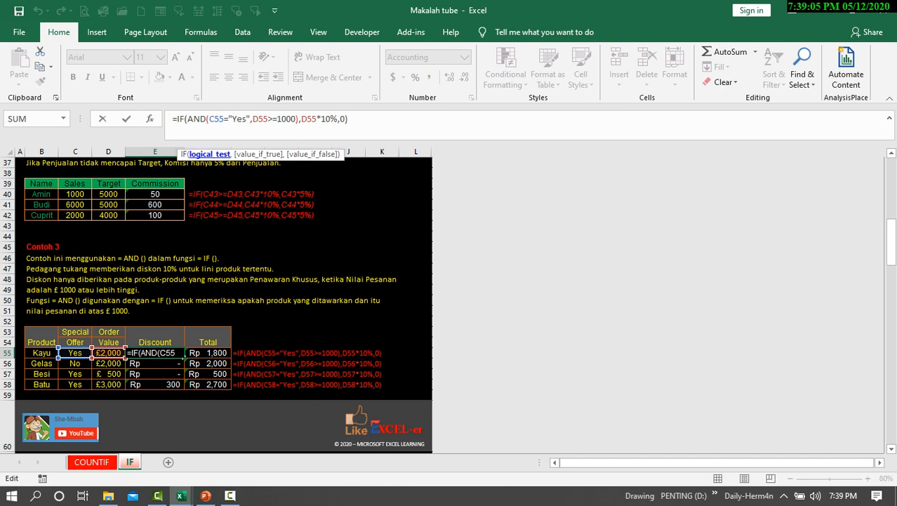
pyautogui.click(206, 154)
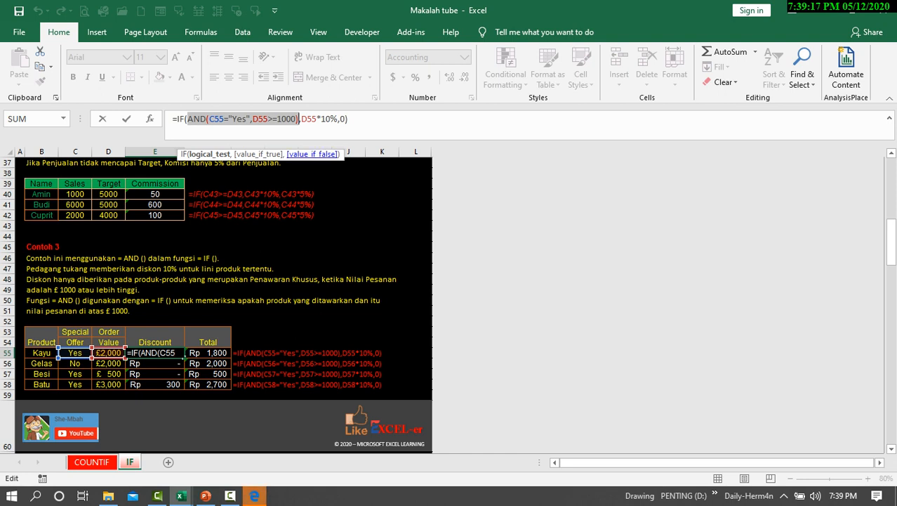
pyautogui.click(259, 154)
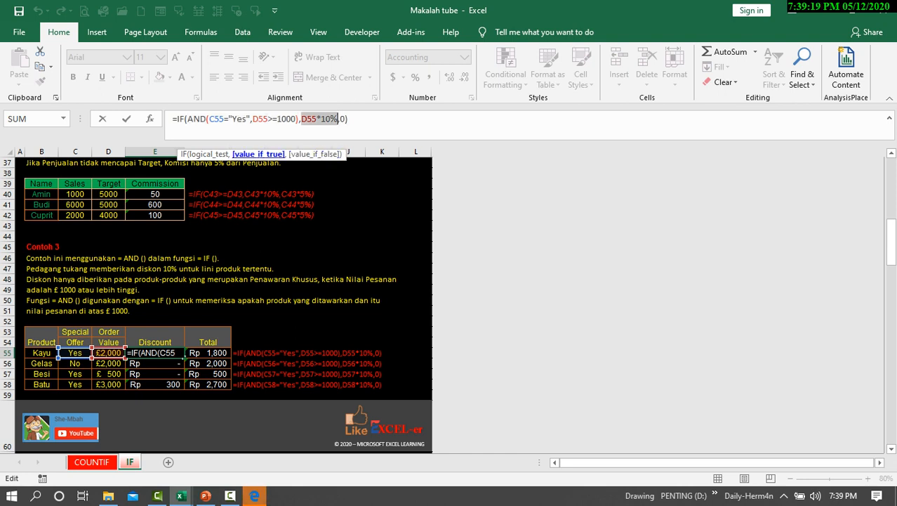